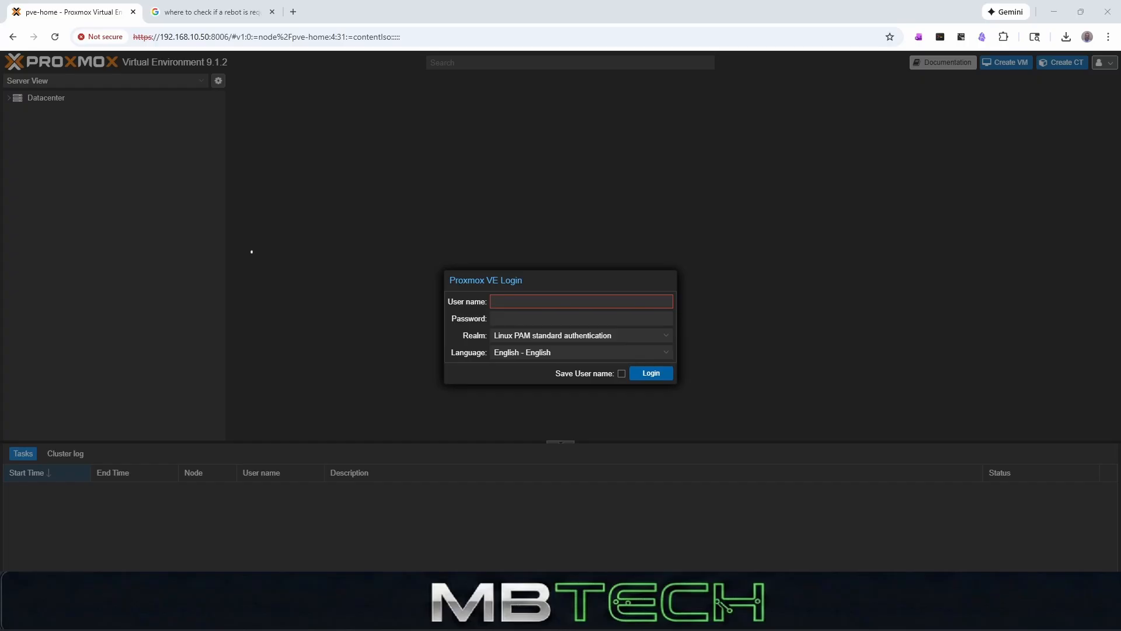
- Log in to the Proxmox VE server with the root account
{"action": "left_click", "coordinate": [551, 301]}
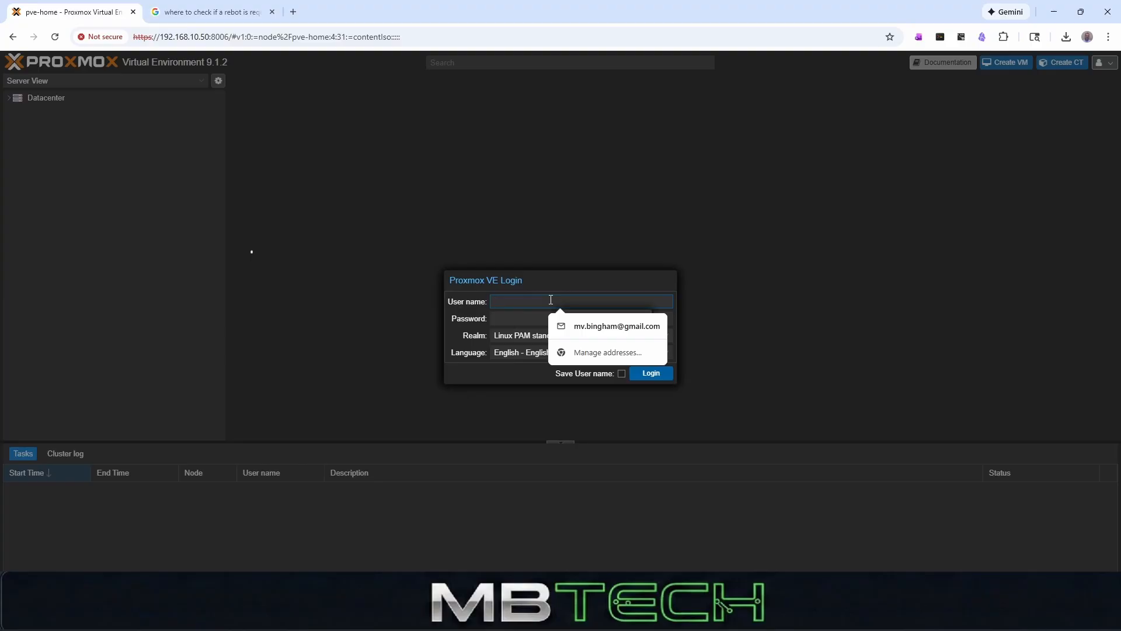
{"action": "type", "text": "ro"}
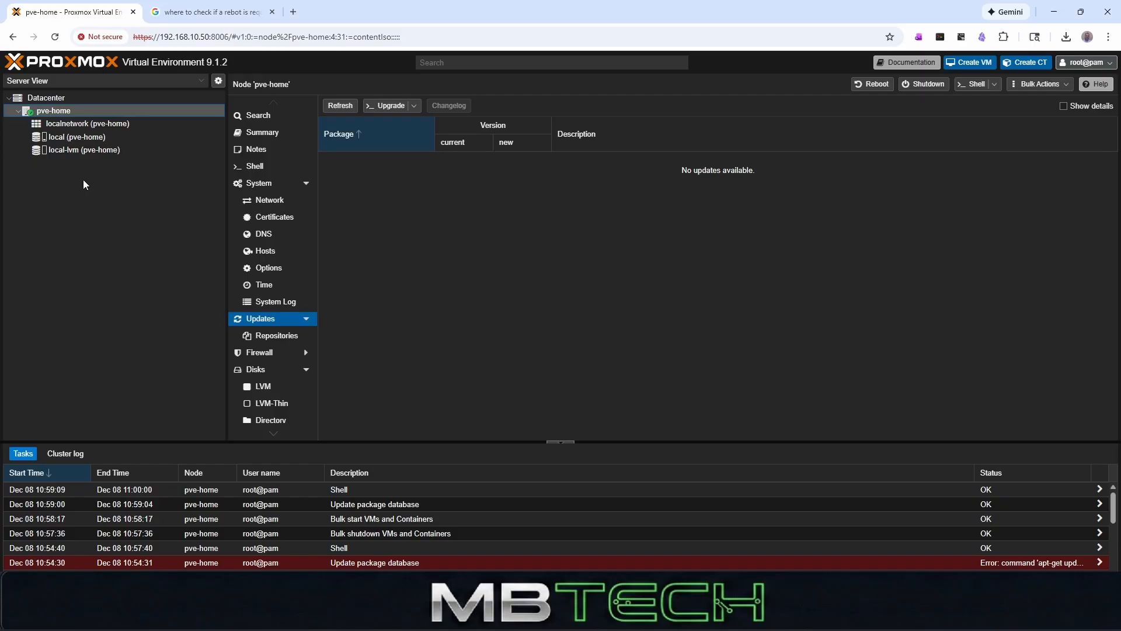
- Open a shell on the pve-home node and list the NAS's NFS exports with showmount -e 192.168.10.252
{"action": "left_click", "coordinate": [974, 84]}
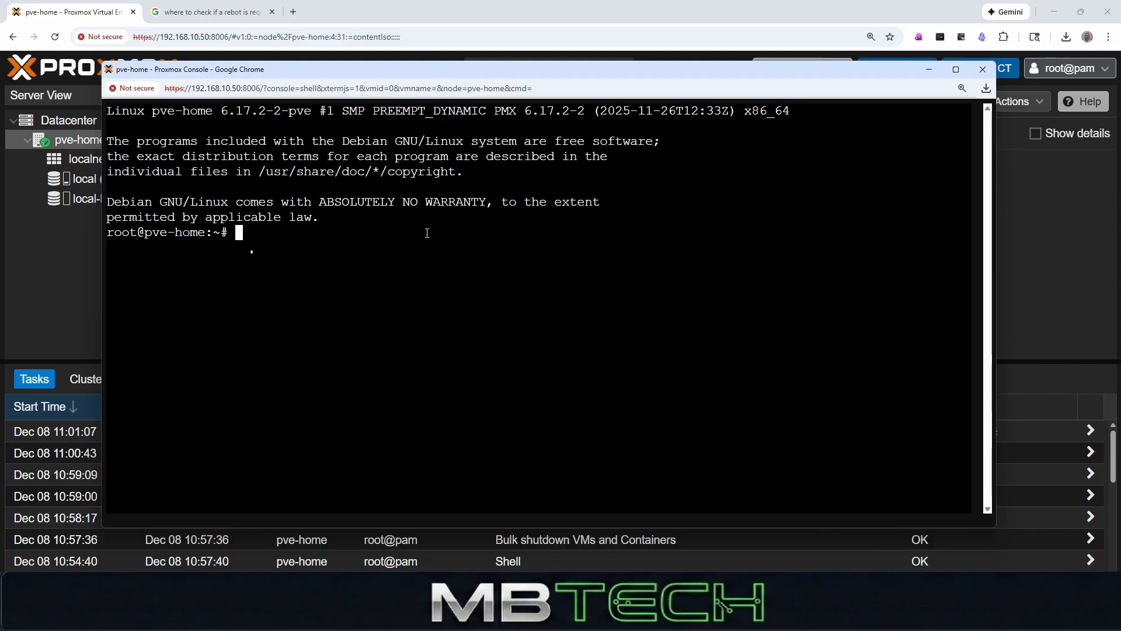
{"action": "type", "text": "showmount -e 192"}
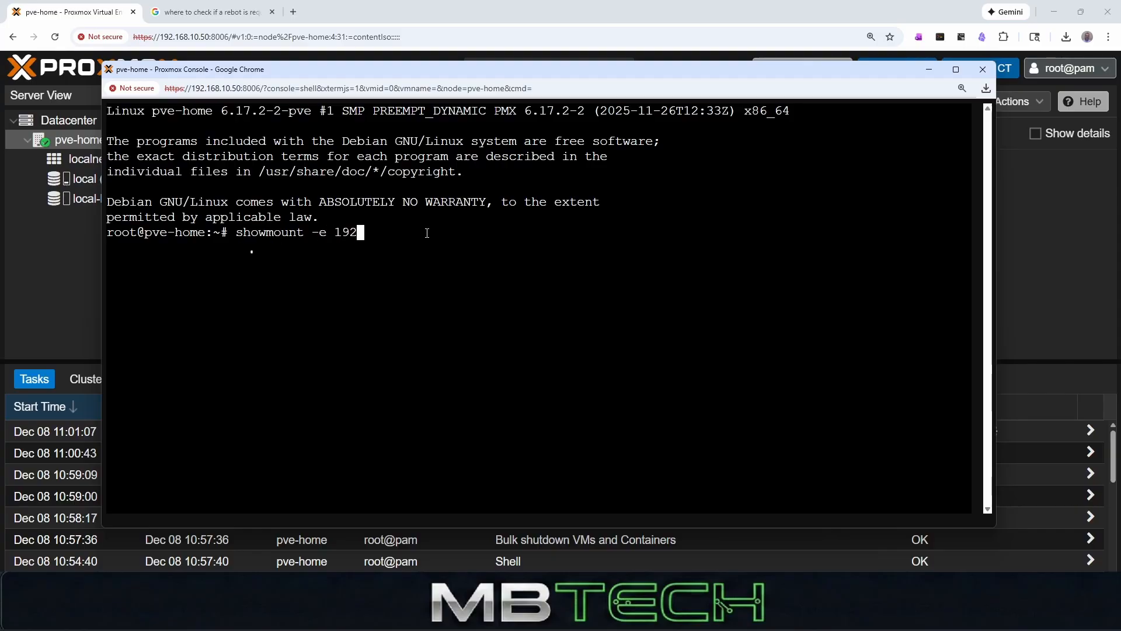
{"action": "type", "text": ".168.10.252"}
{"action": "key", "text": "Return"}
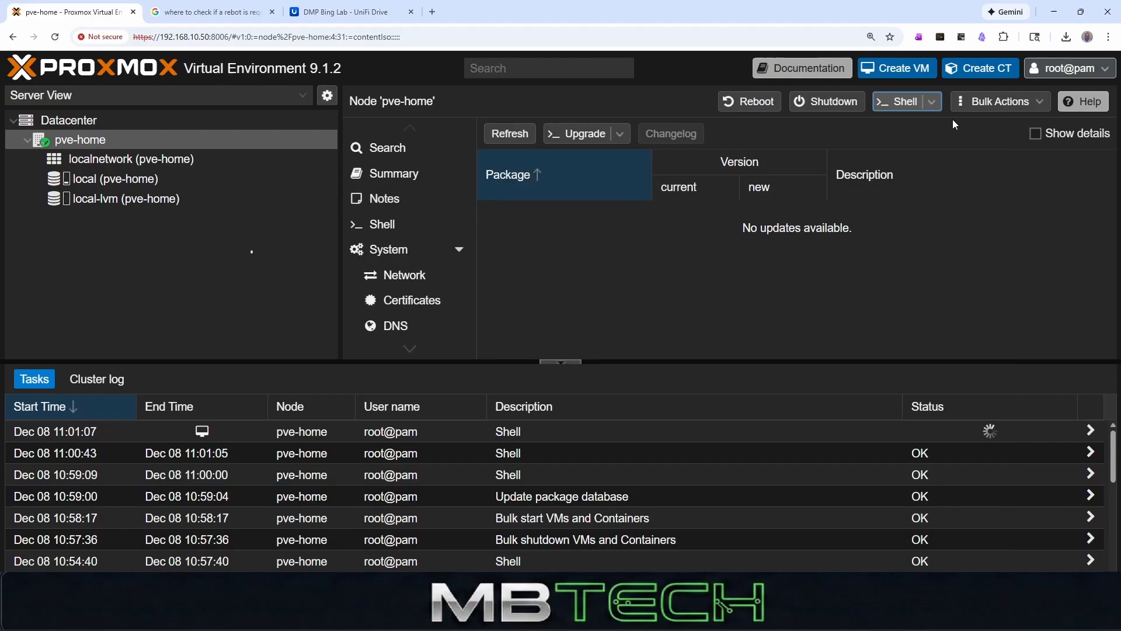
- Open a fresh pve-home shell and run showmount -e 192.168.10.252 again to recheck the NFS exports
{"action": "left_click", "coordinate": [904, 104]}
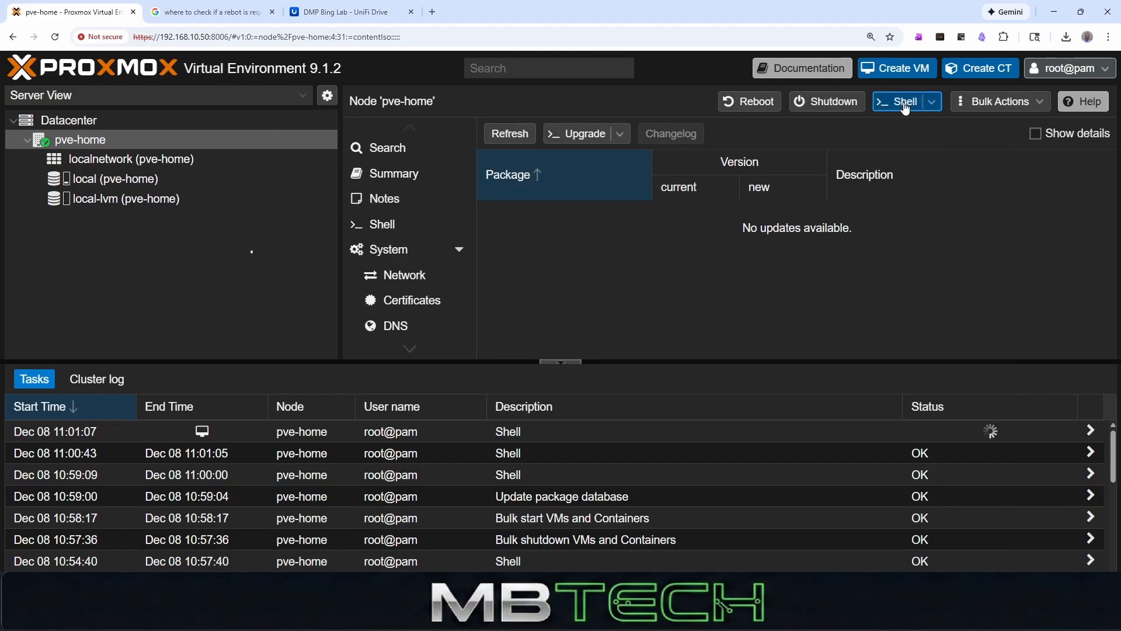
{"action": "type", "text": "s"}
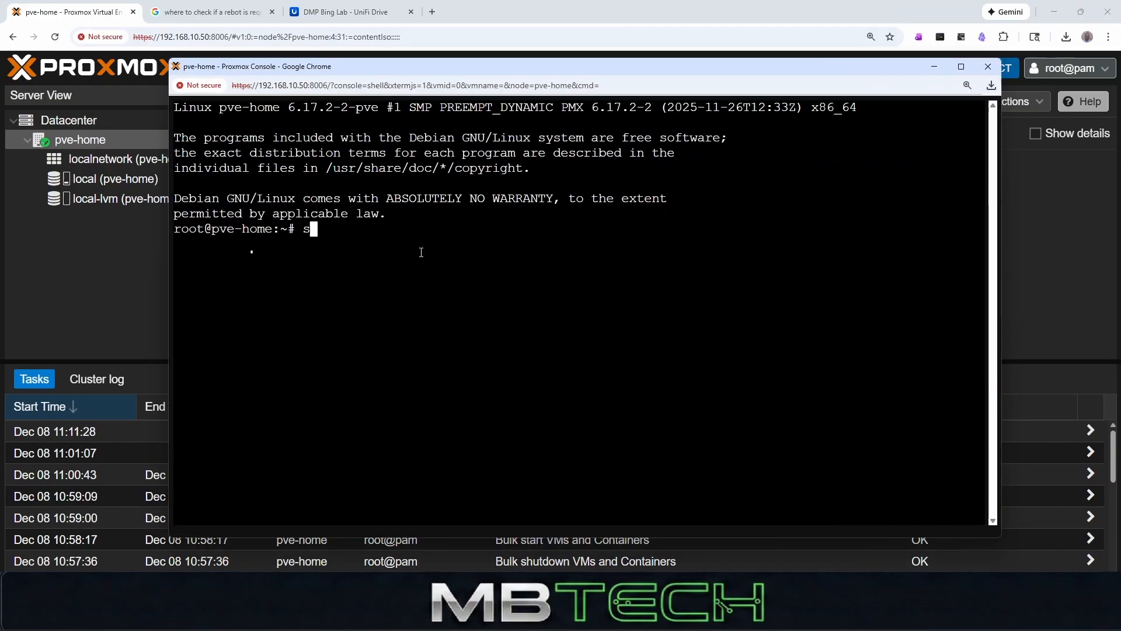
{"action": "type", "text": "howmount -e 192."}
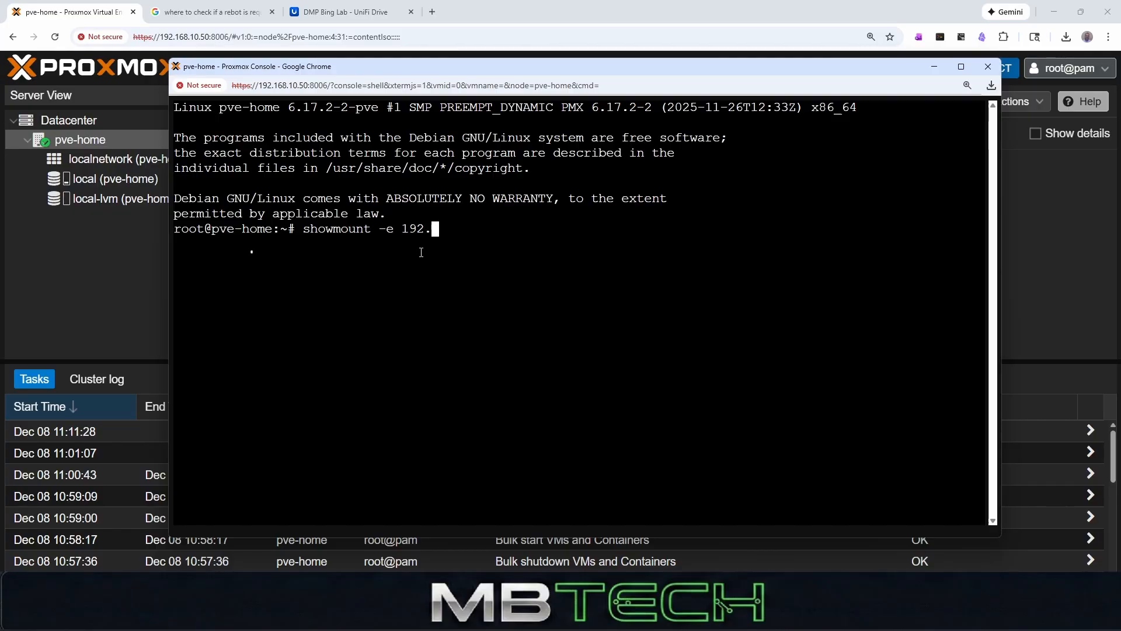
{"action": "type", "text": "168.10.252"}
{"action": "key", "text": "Return"}
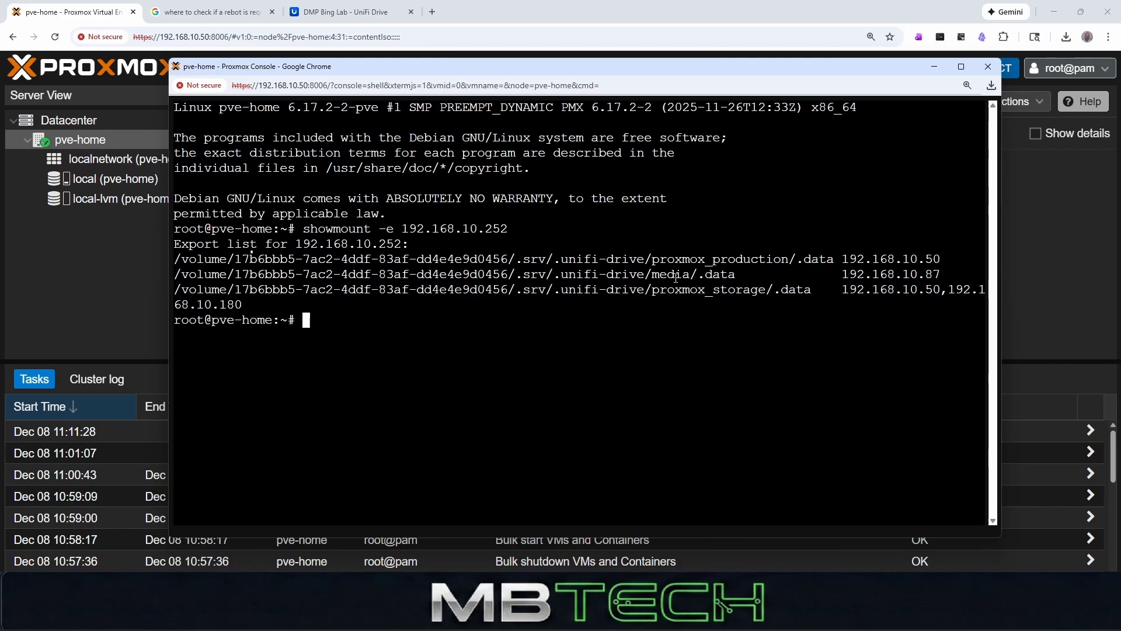
- Start adding an NFS storage at the Datacenter level with the ID nfs-production
{"action": "left_click", "coordinate": [103, 125]}
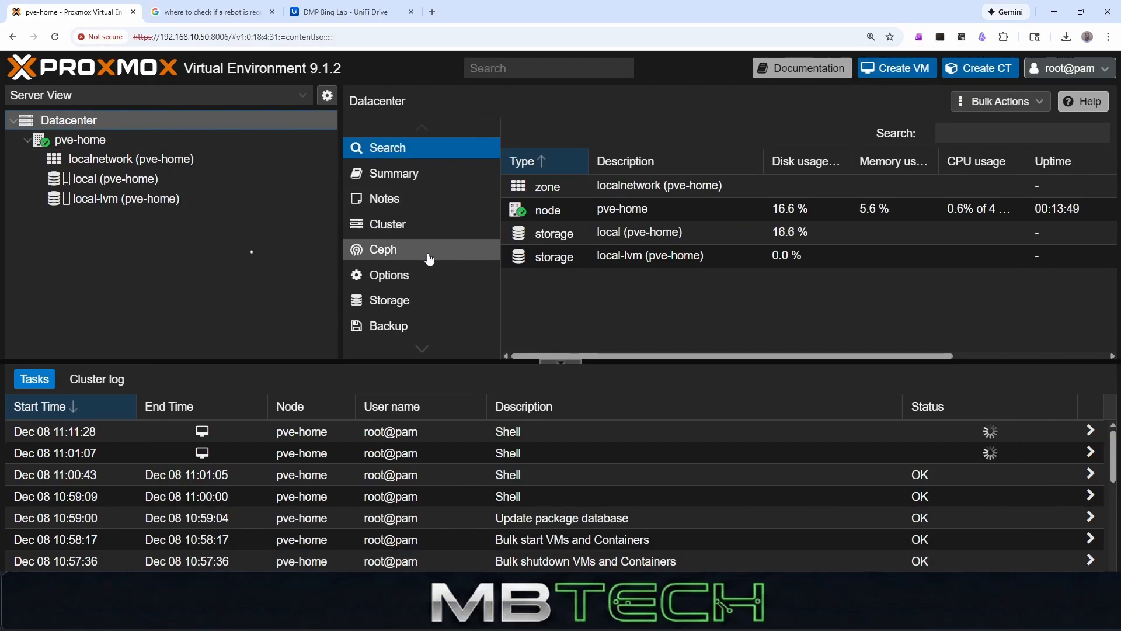
{"action": "left_click", "coordinate": [418, 301]}
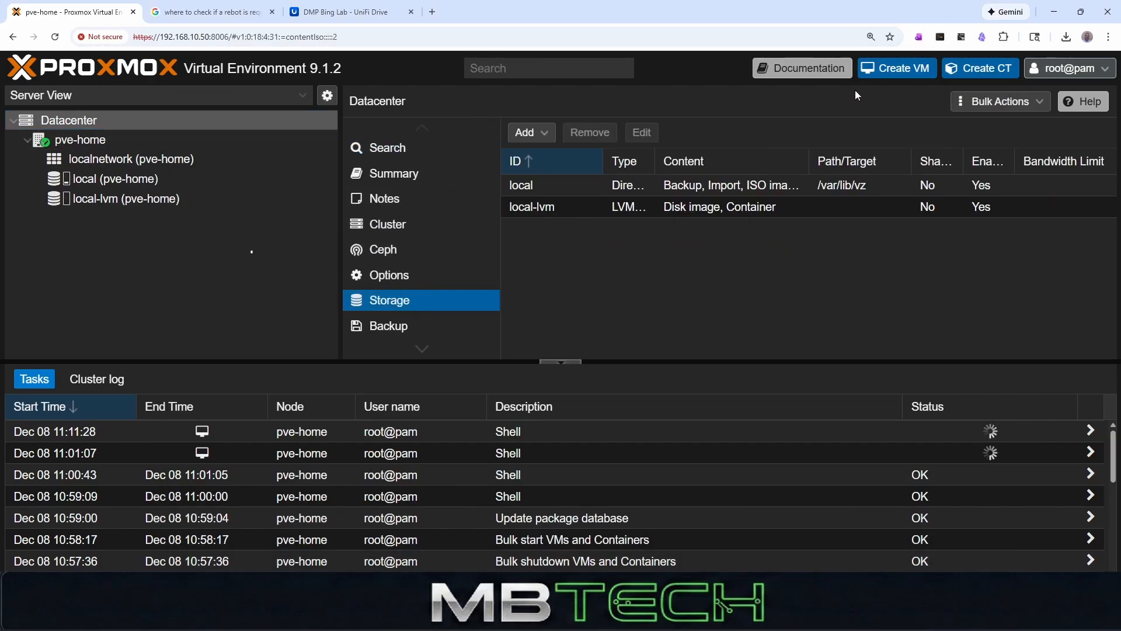
{"action": "key", "text": "ctrl+minus"}
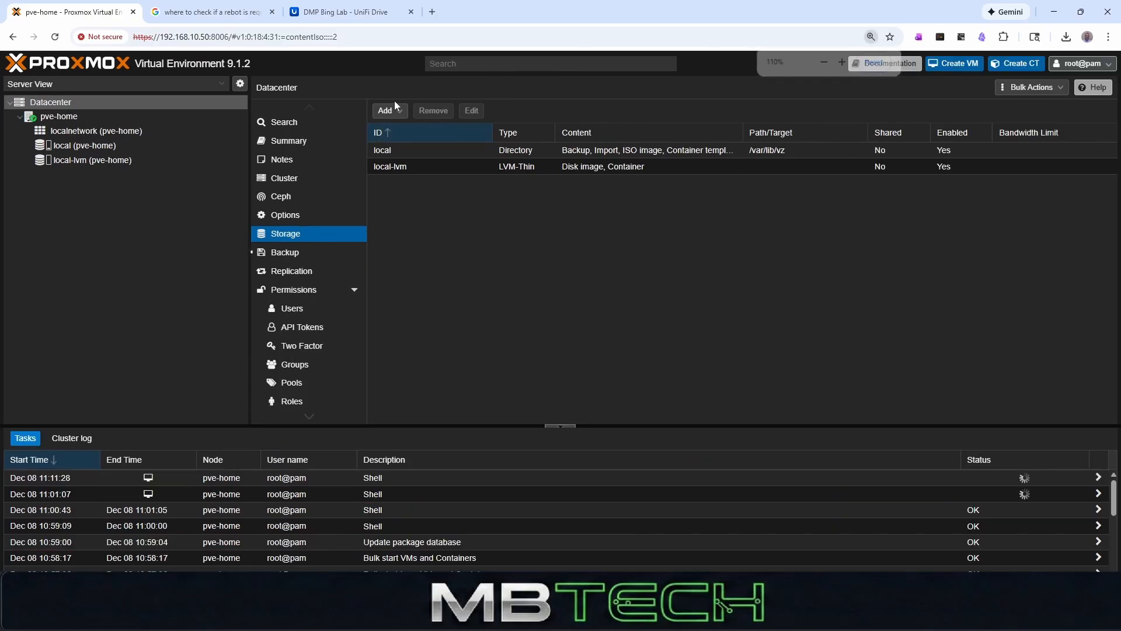
{"action": "left_click", "coordinate": [390, 113]}
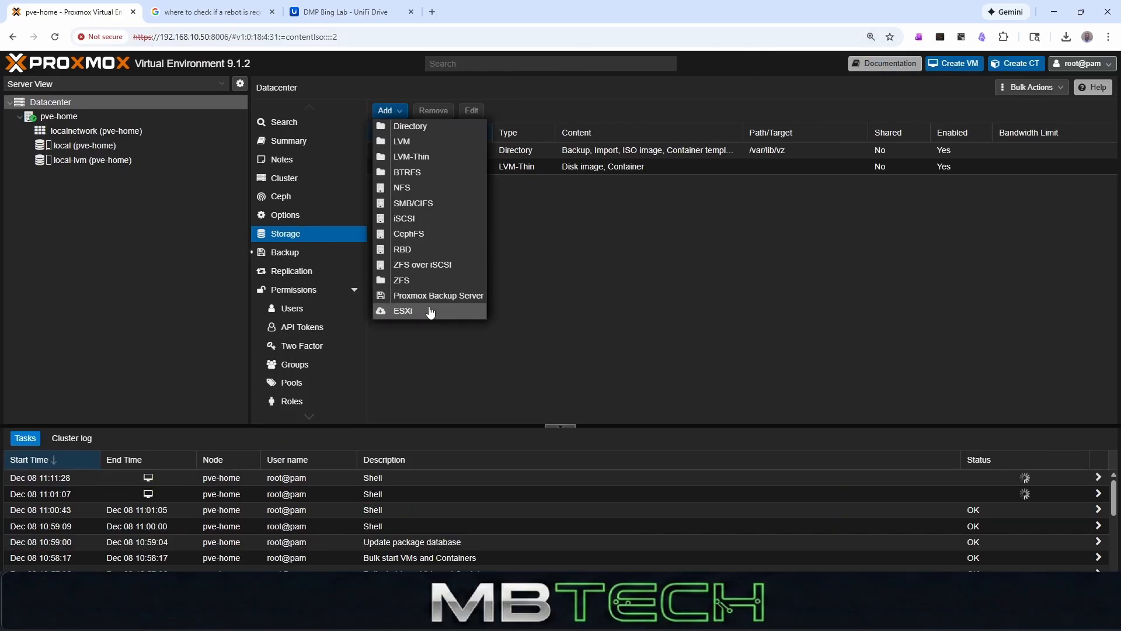
{"action": "left_click", "coordinate": [409, 188]}
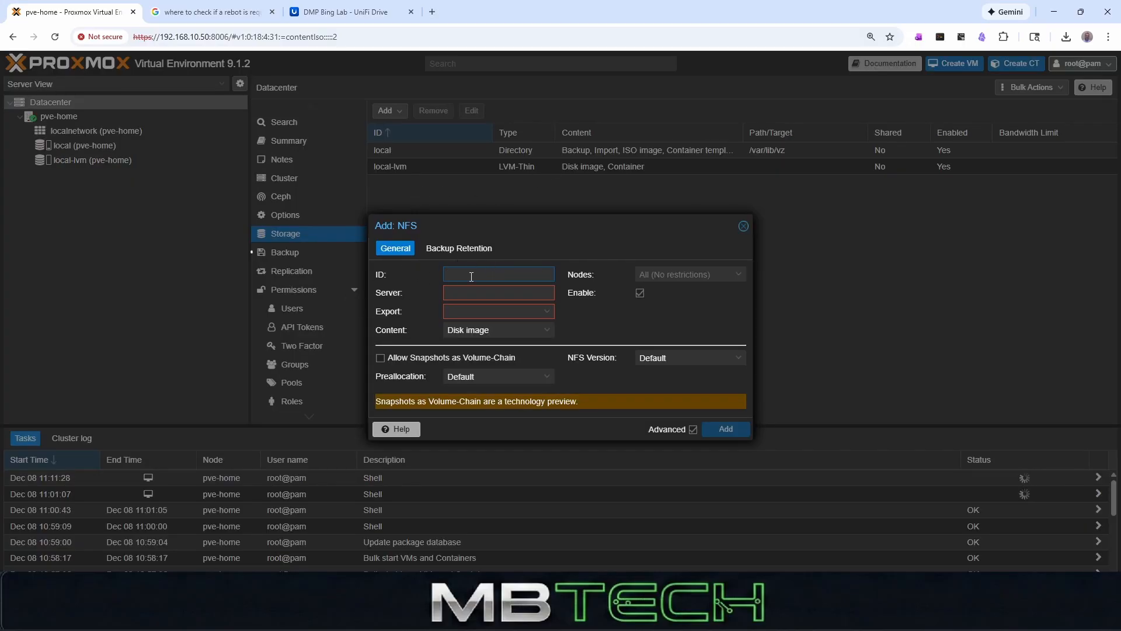
{"action": "type", "text": "nfs"}
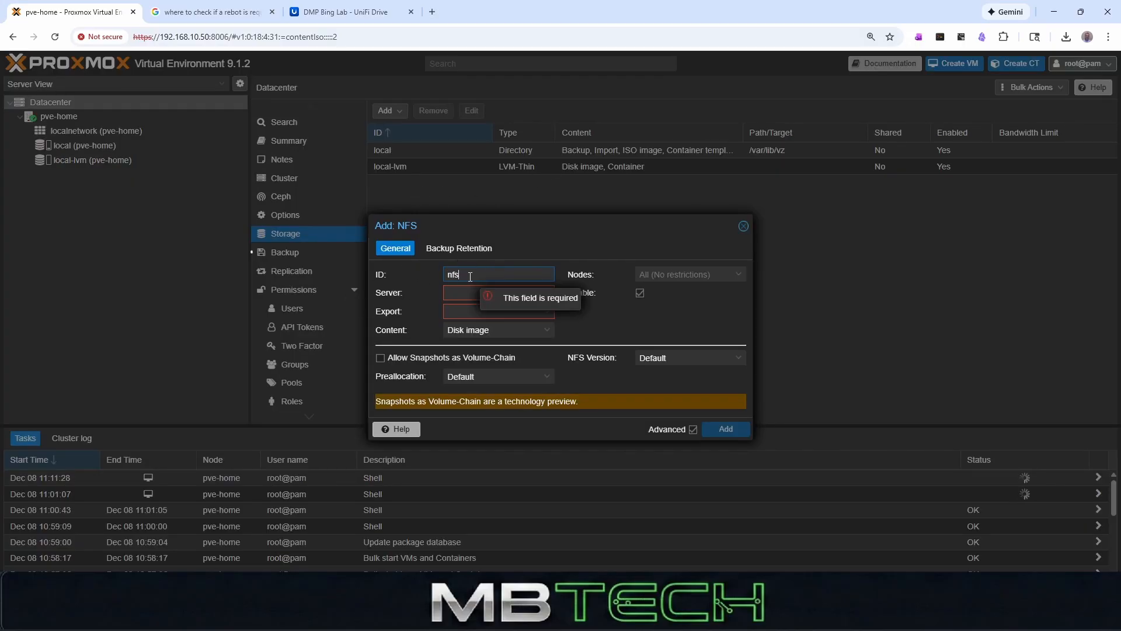
{"action": "type", "text": "-produc"}
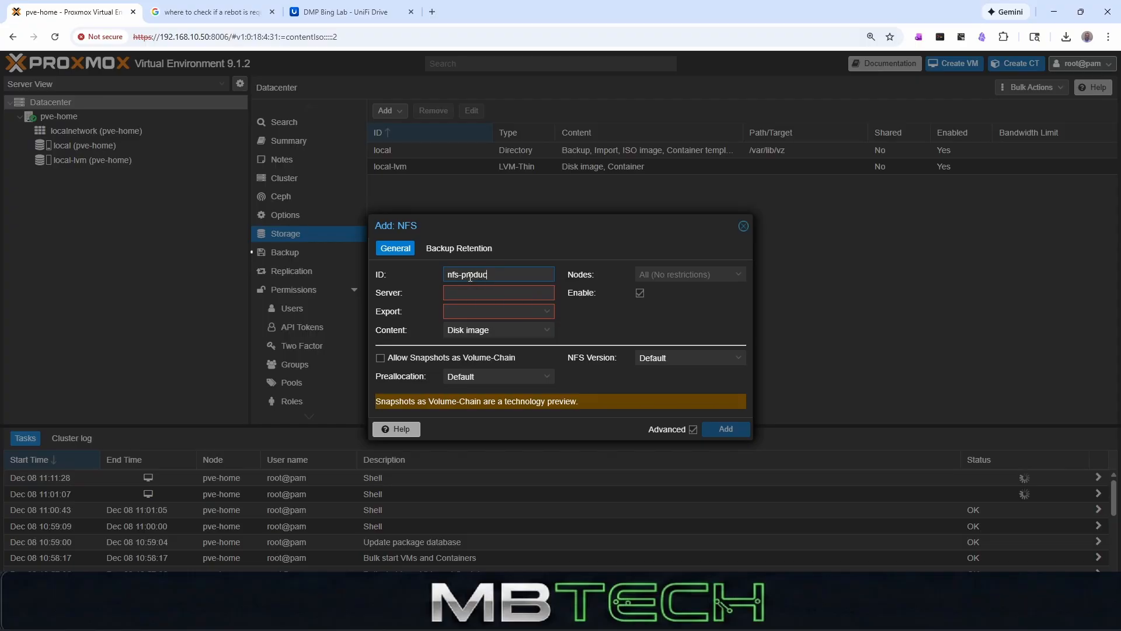
{"action": "type", "text": "tion"}
- Set the NFS storage's server to 192.168.10.252 and choose the proxmox_production/.data export
{"action": "left_click", "coordinate": [472, 295]}
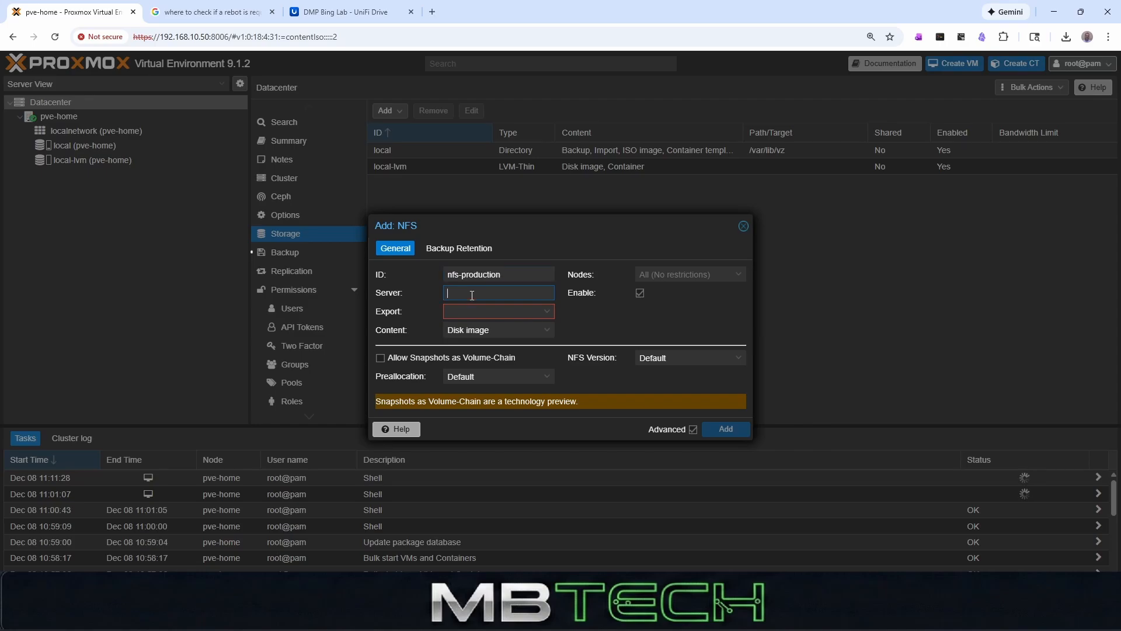
{"action": "type", "text": "192.168"}
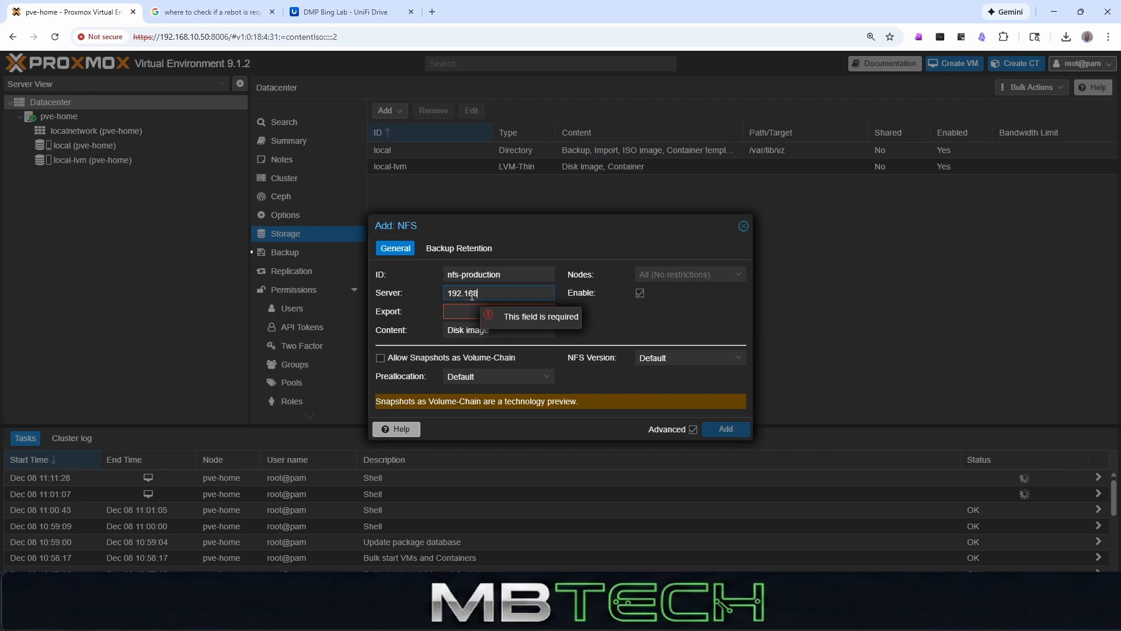
{"action": "type", "text": ".10.252"}
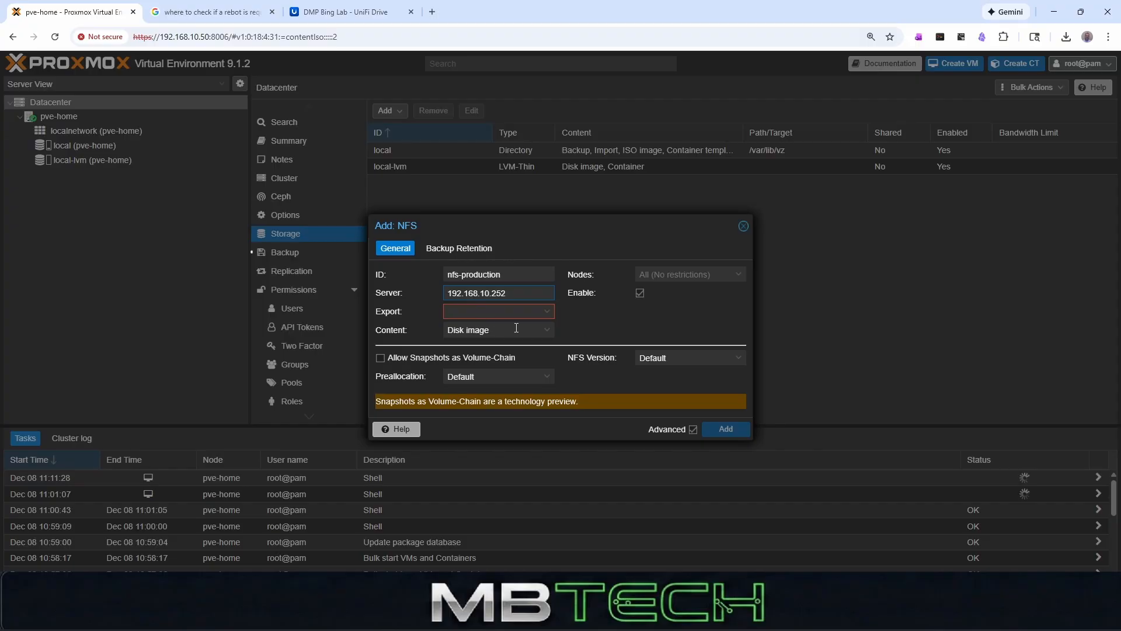
{"action": "left_click", "coordinate": [552, 315]}
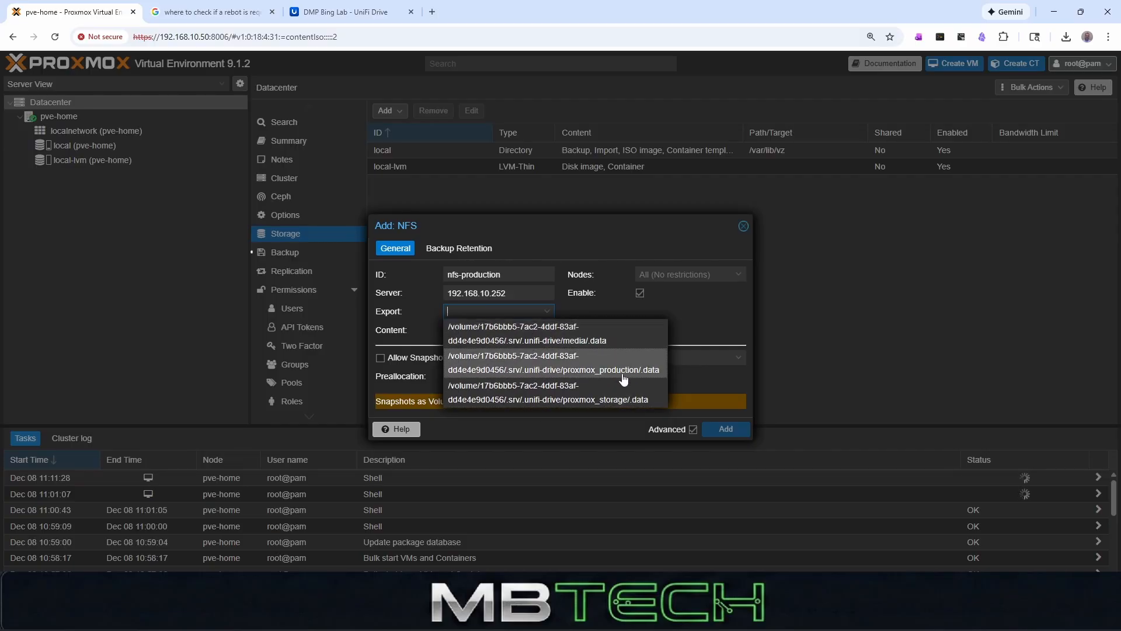
{"action": "left_click", "coordinate": [546, 363]}
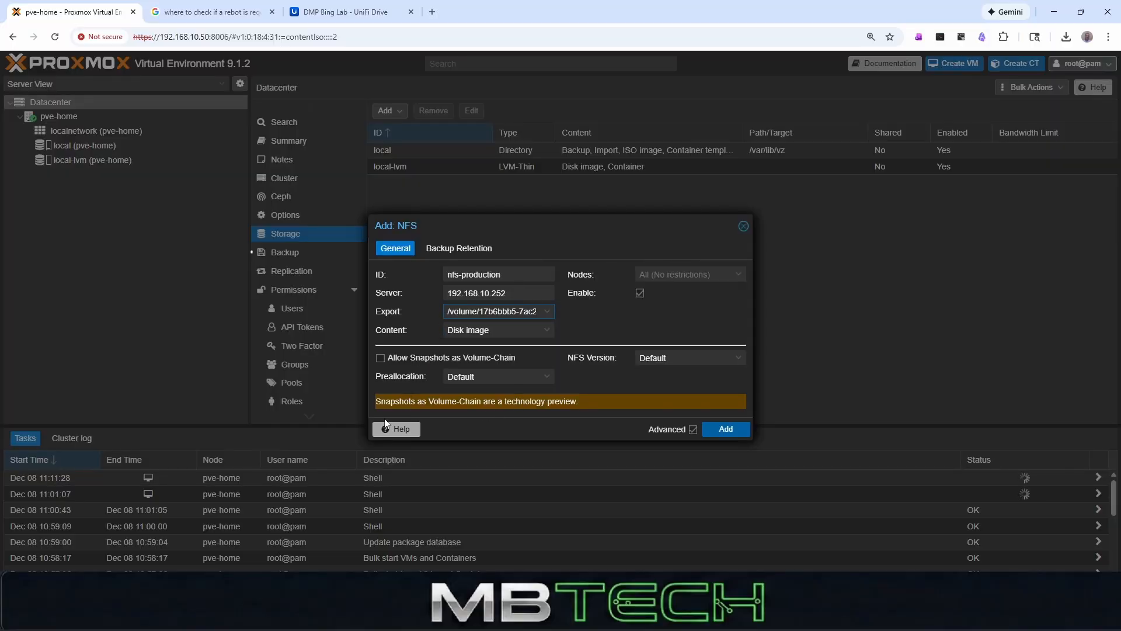
- Add Backup, ISO image, Container, Snippets and Container template to the NFS storage's content types, keeping Disk image
{"action": "left_click", "coordinate": [546, 377]}
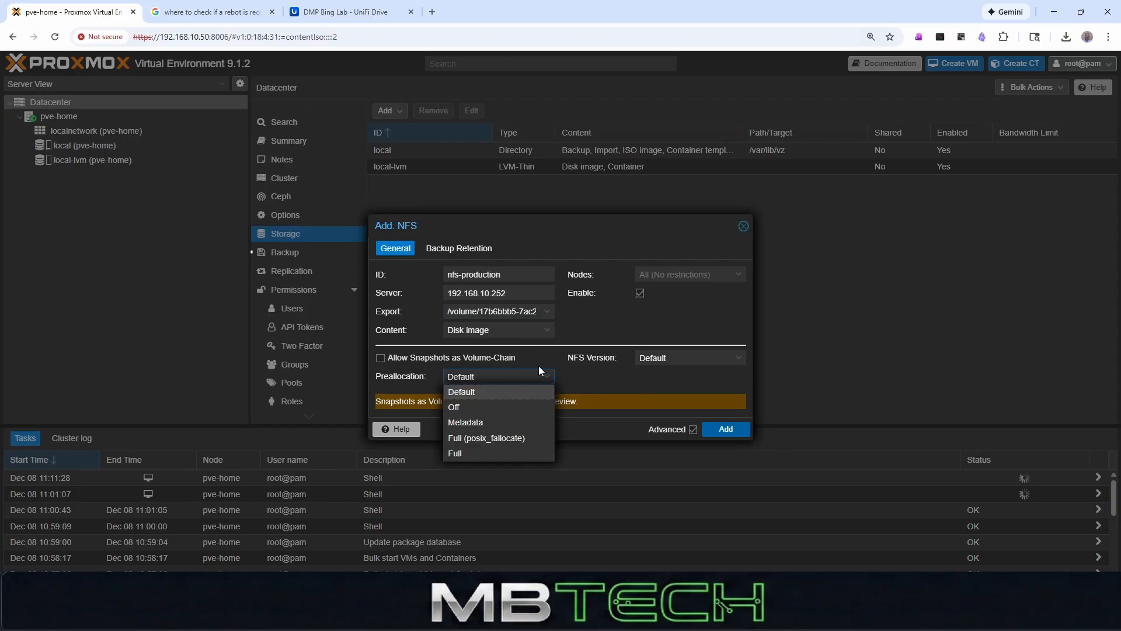
{"action": "double_click", "coordinate": [582, 369]}
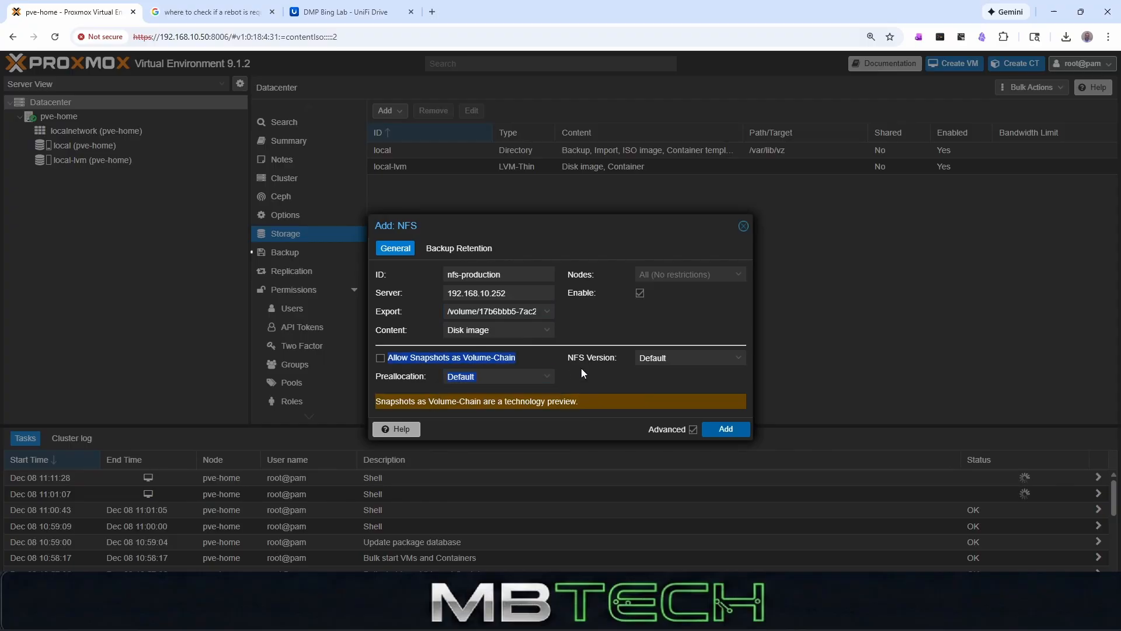
{"action": "left_click", "coordinate": [547, 330]}
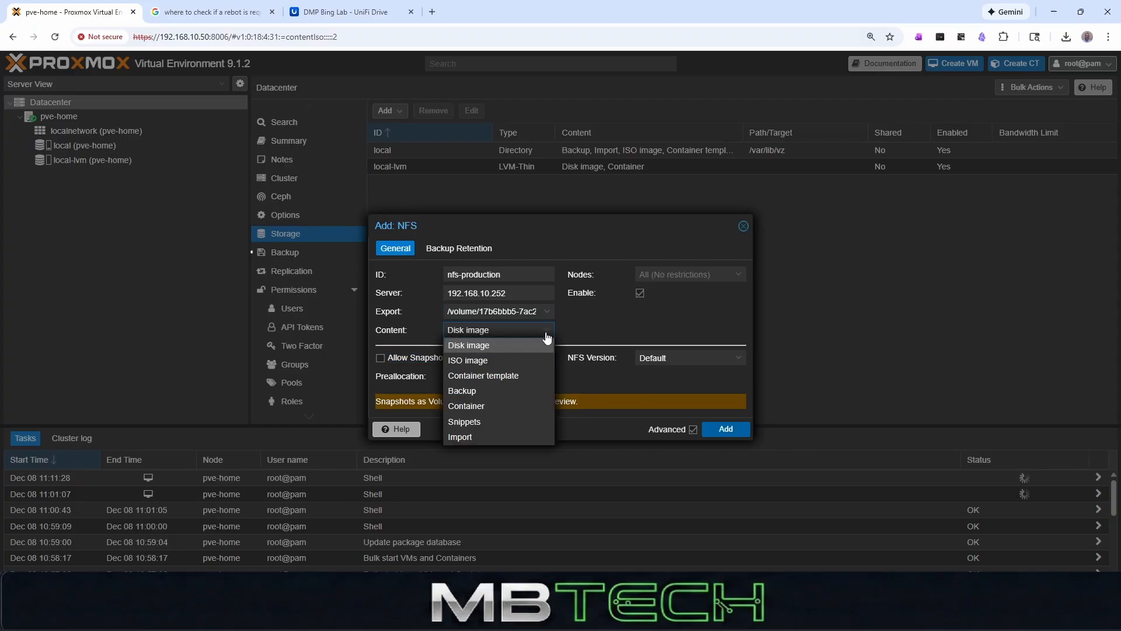
{"action": "left_click", "coordinate": [473, 391]}
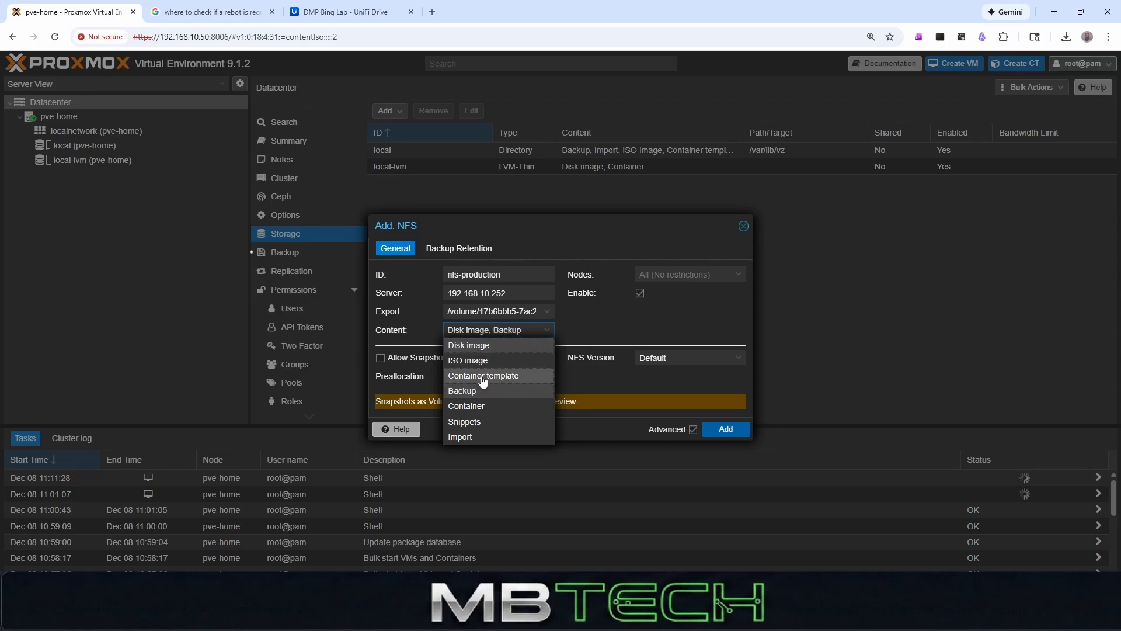
{"action": "left_click", "coordinate": [479, 362]}
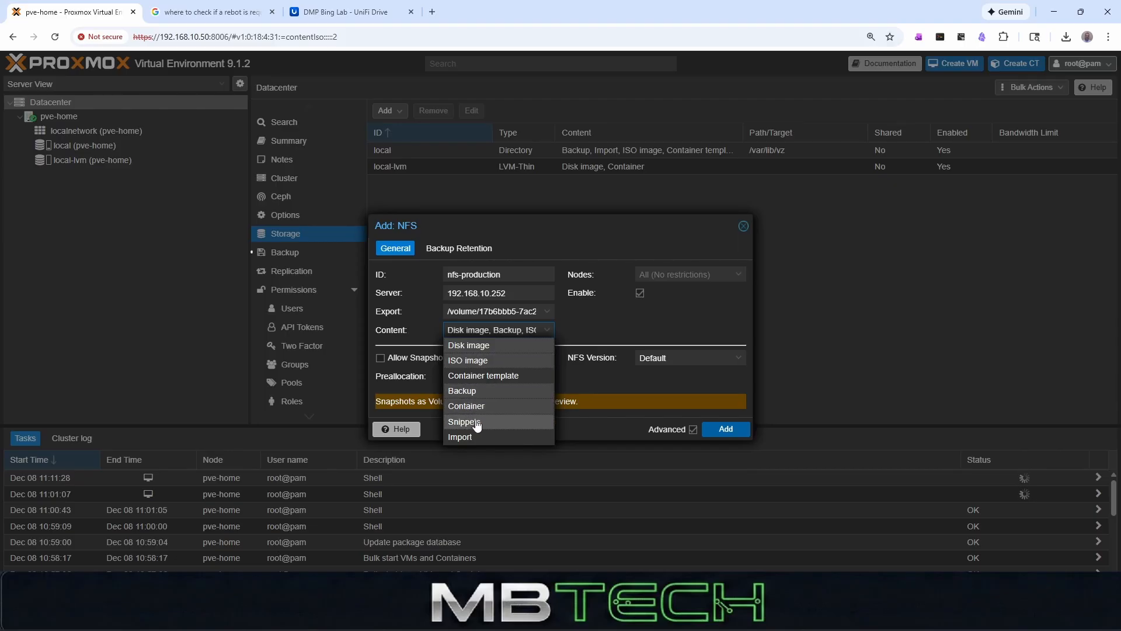
{"action": "left_click", "coordinate": [501, 376]}
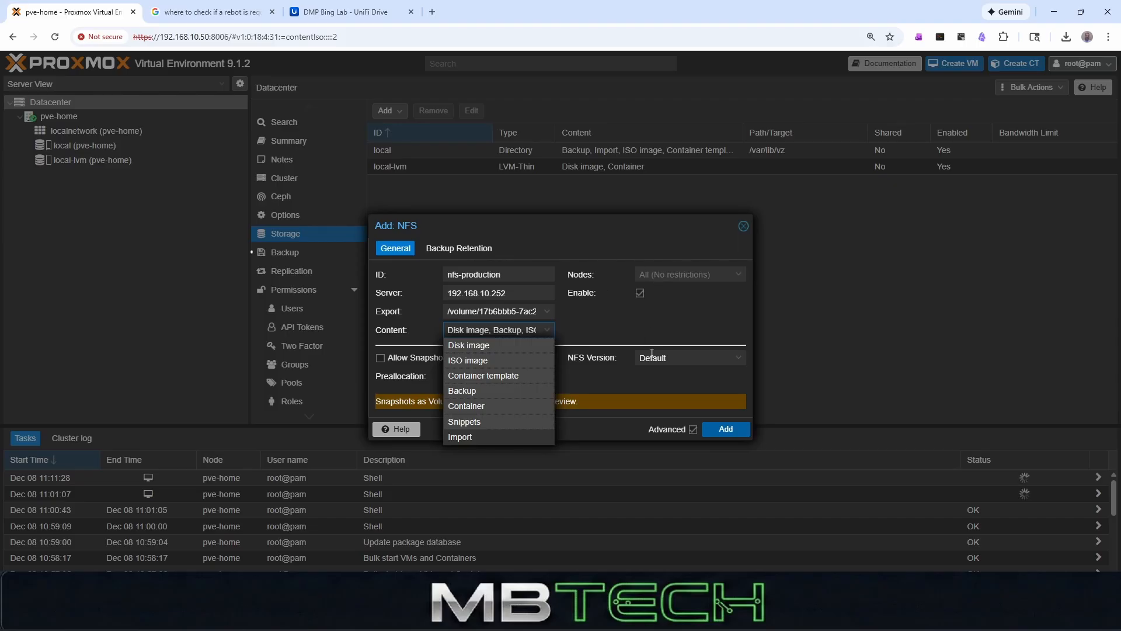
{"action": "left_click", "coordinate": [619, 379]}
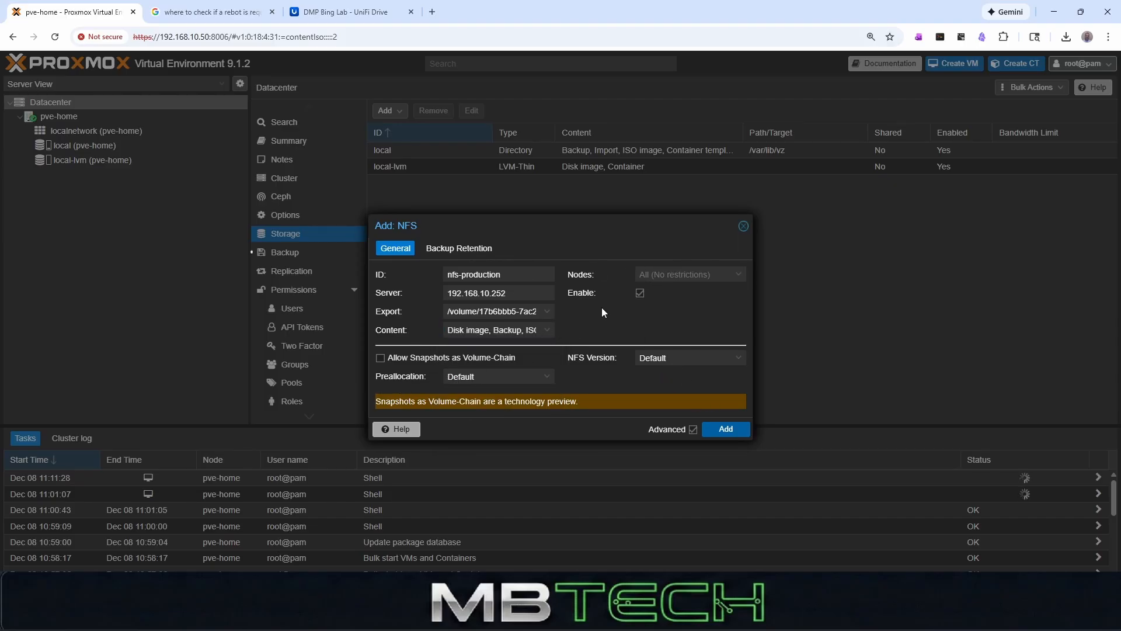
- Set the NFS version to 3 and add the nfs-production storage
{"action": "left_click", "coordinate": [739, 358]}
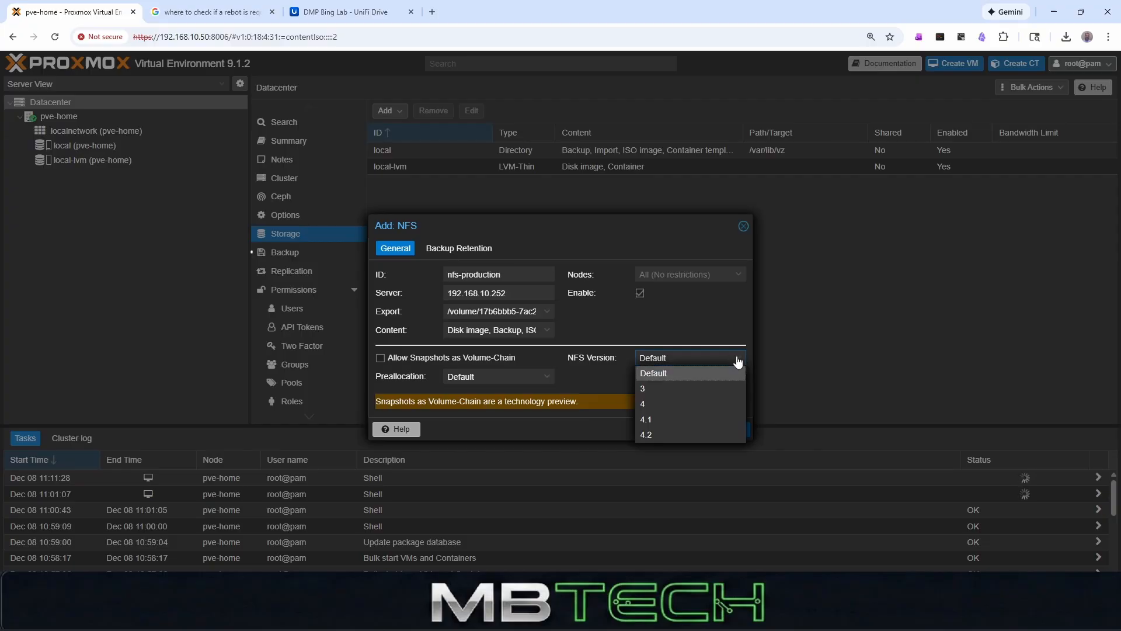
{"action": "left_click", "coordinate": [676, 391]}
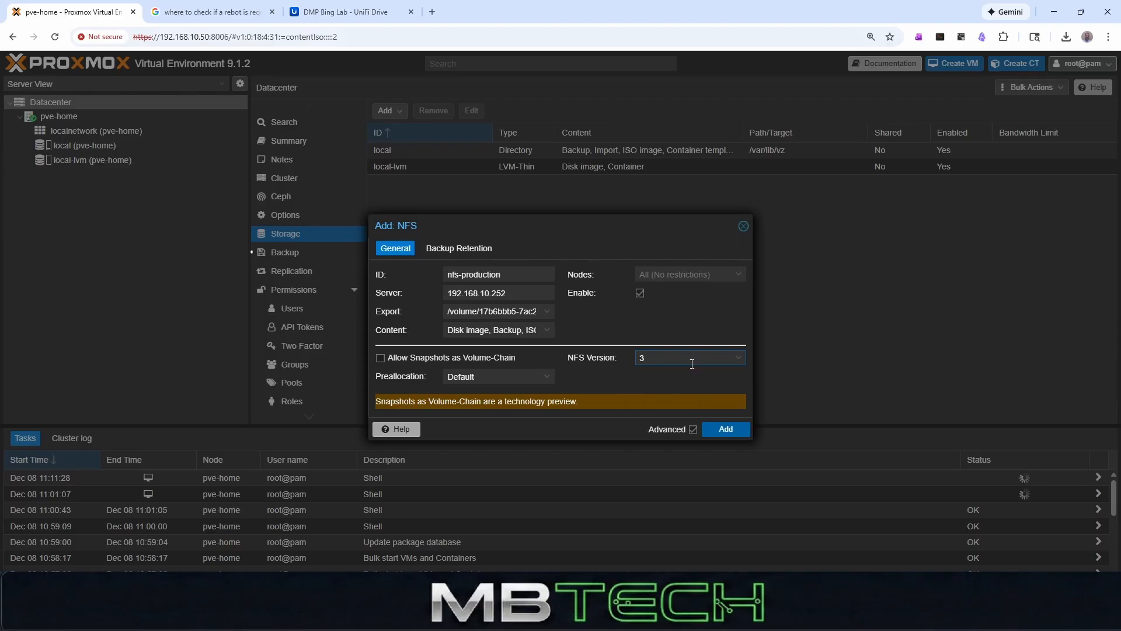
{"action": "left_click", "coordinate": [741, 428]}
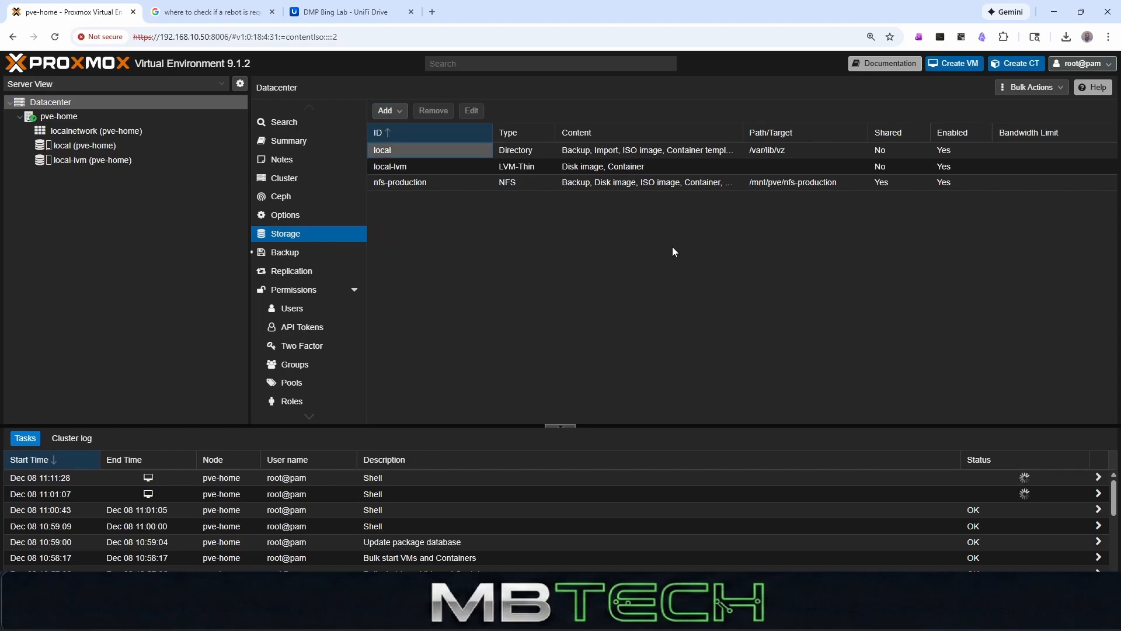
- Review the nfs-production storage on pve-home, including its backups, VM disks, container volumes, ISO images and container templates
{"action": "left_click", "coordinate": [440, 182]}
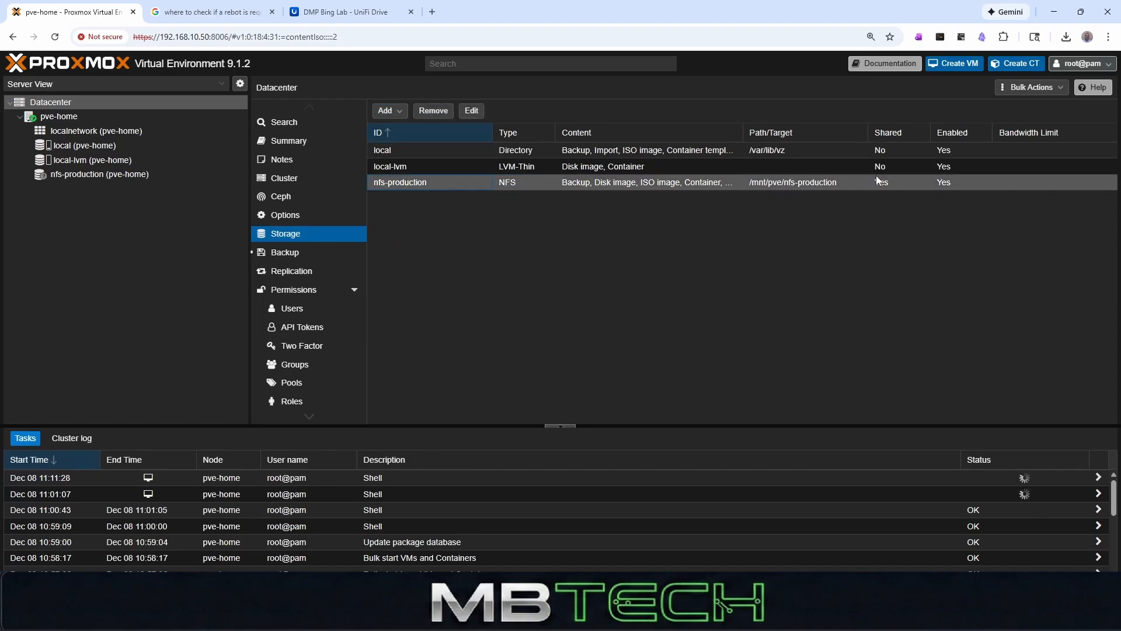
{"action": "left_click", "coordinate": [85, 172]}
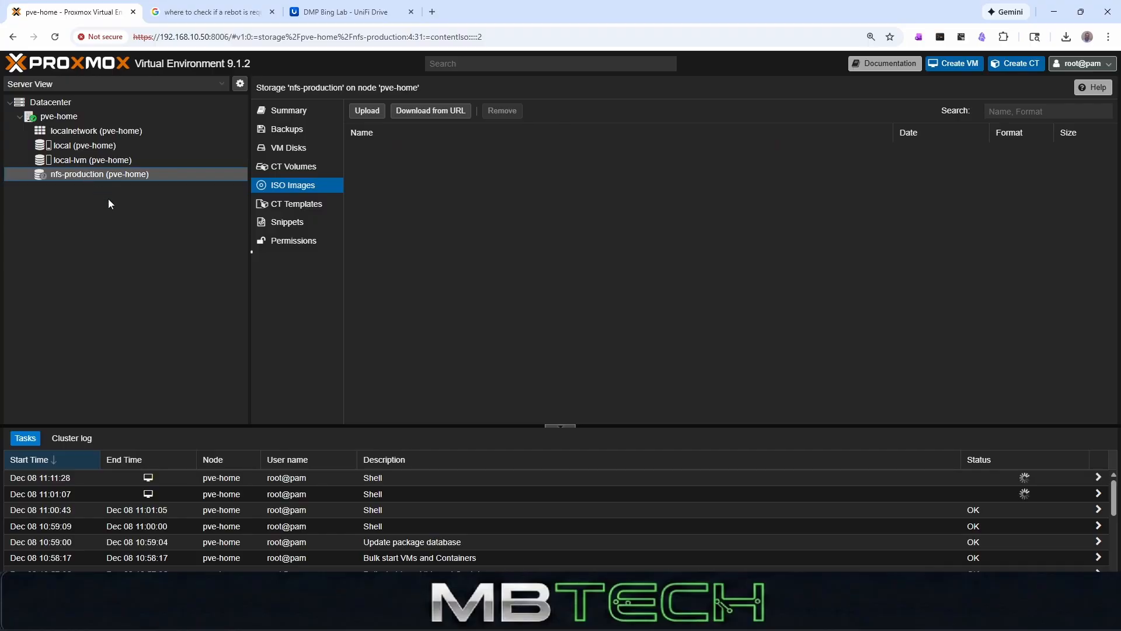
{"action": "left_click", "coordinate": [278, 133]}
{"action": "left_click", "coordinate": [281, 146]}
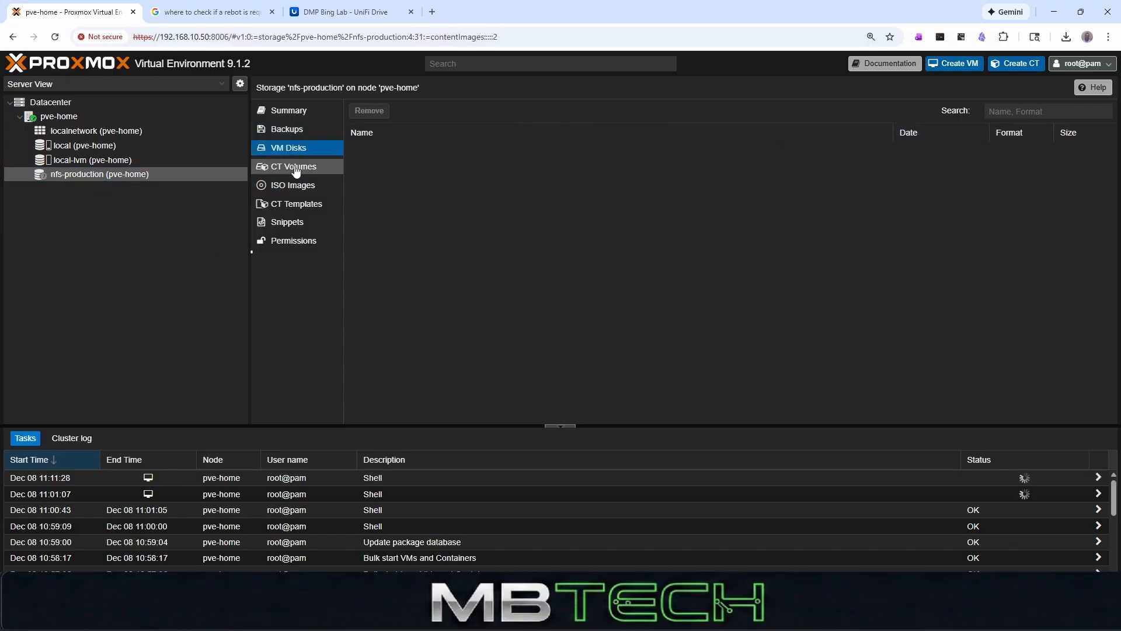
{"action": "left_click", "coordinate": [295, 168]}
{"action": "left_click", "coordinate": [296, 186]}
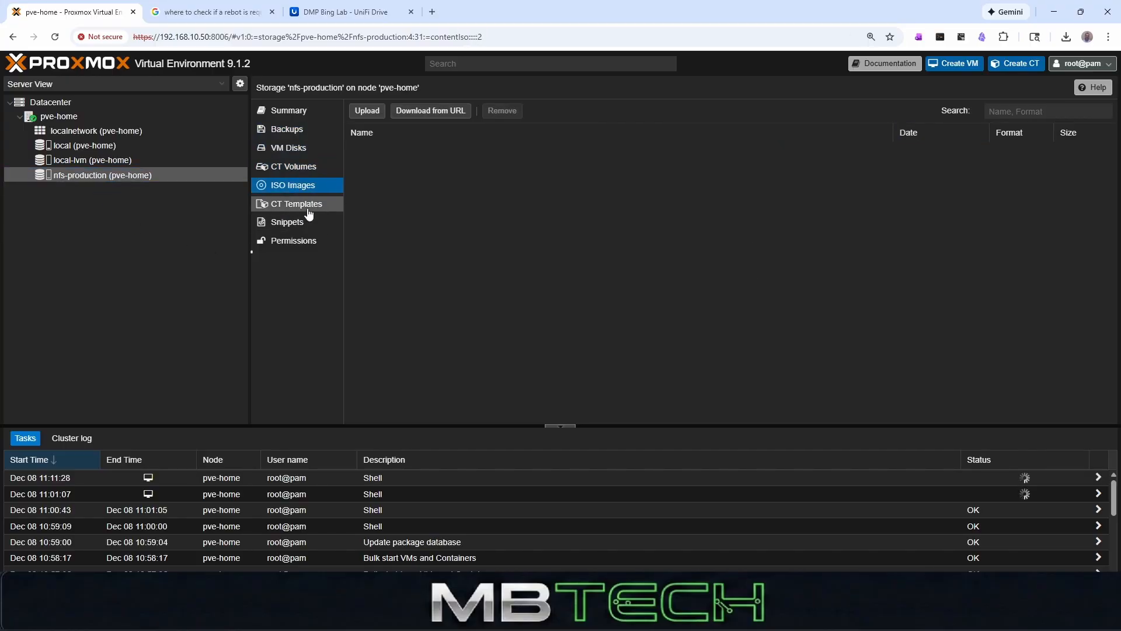
{"action": "left_click", "coordinate": [307, 205]}
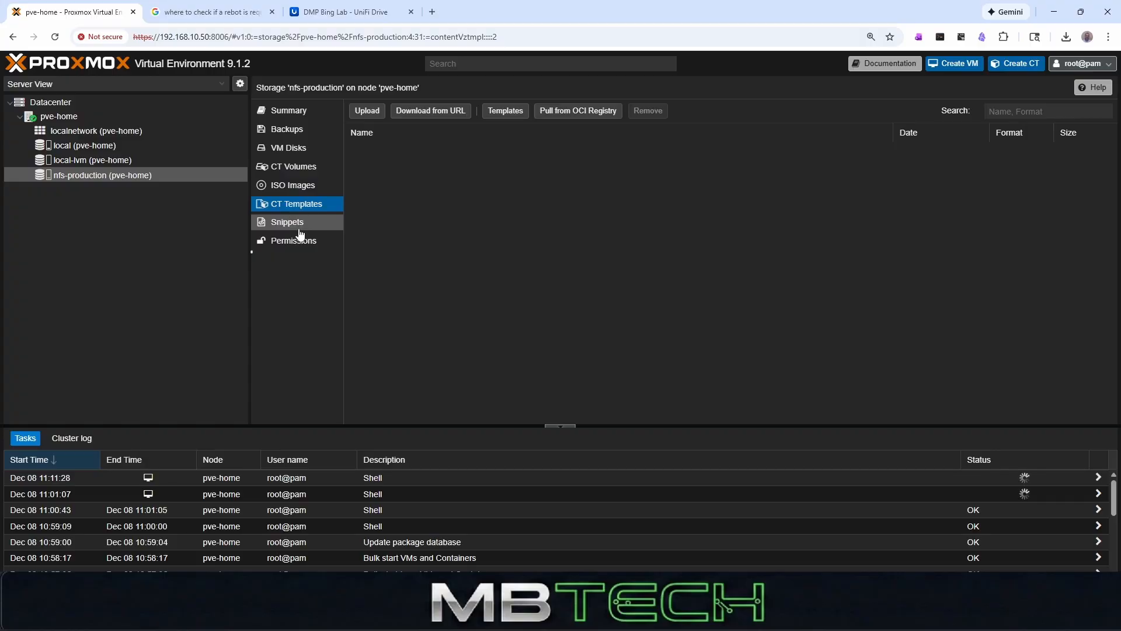
- Check the container templates, permissions and snippets of the nfs-production storage
{"action": "left_click", "coordinate": [295, 225]}
{"action": "left_click", "coordinate": [294, 205]}
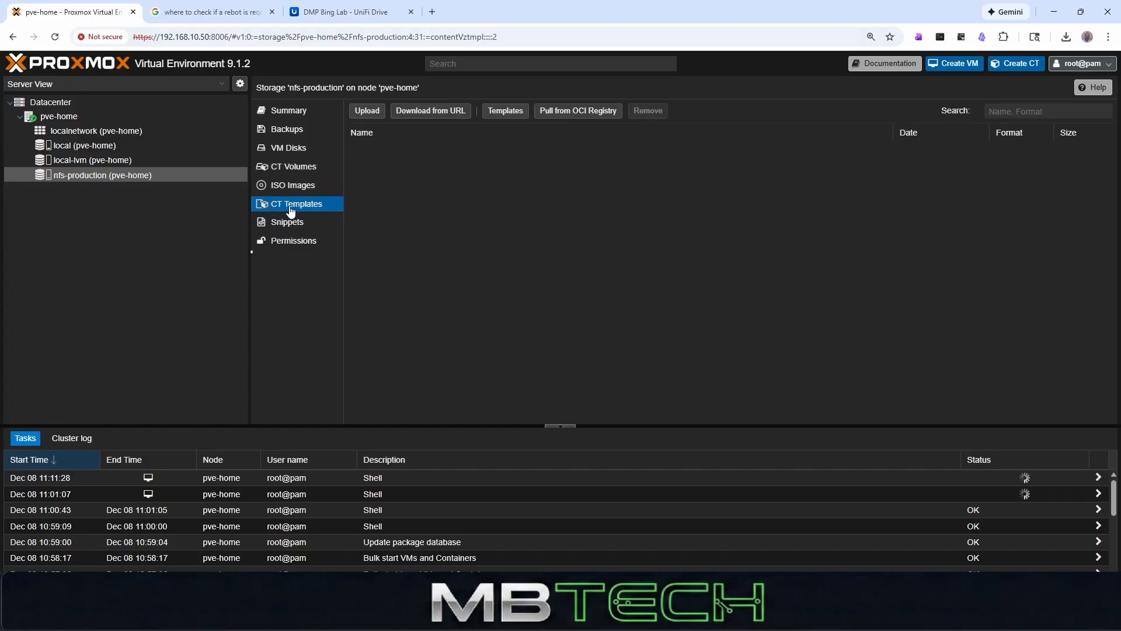
{"action": "left_click", "coordinate": [295, 241]}
{"action": "left_click", "coordinate": [308, 224]}
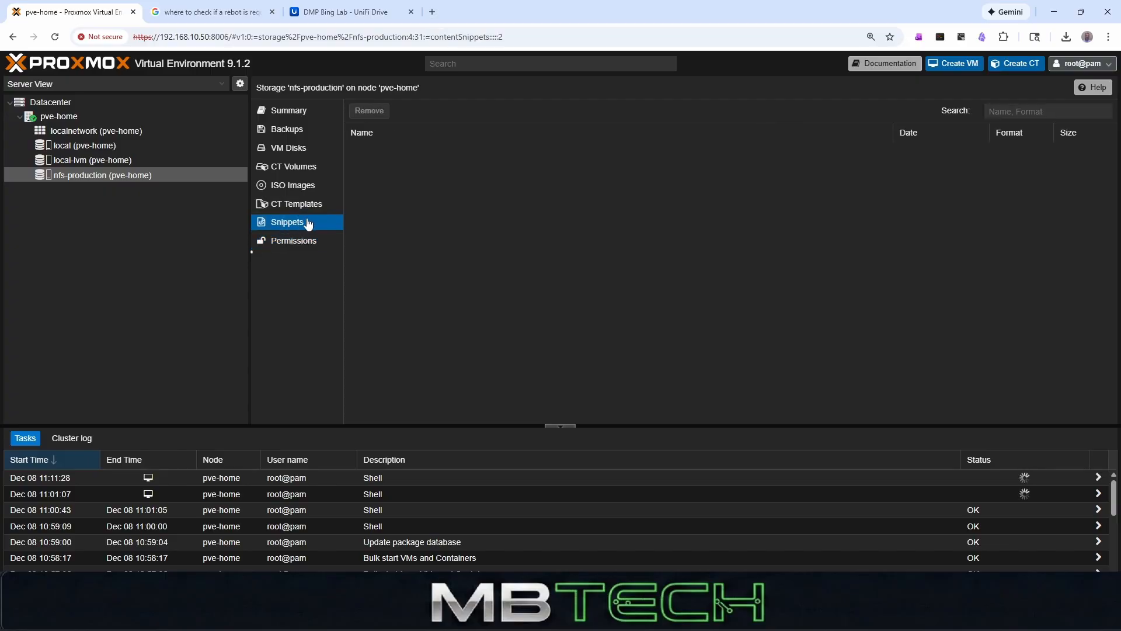
- Compare pve-home's local-lvm, local and localnetwork entries with the nfs-production storage
{"action": "left_click", "coordinate": [73, 177]}
{"action": "left_click", "coordinate": [95, 160]}
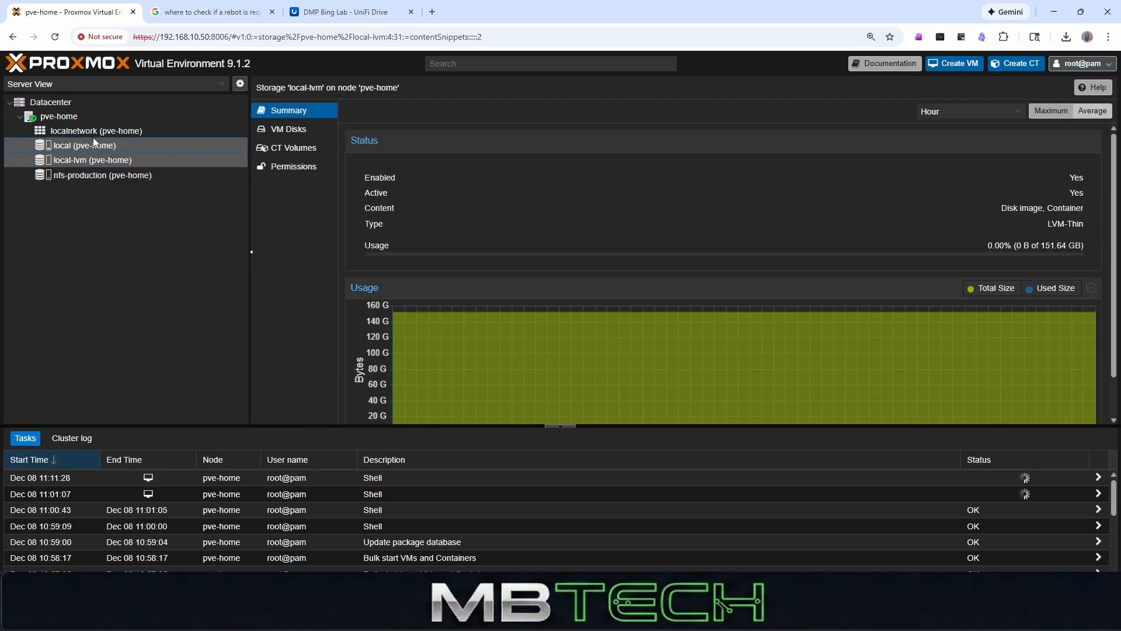
{"action": "left_click", "coordinate": [93, 142]}
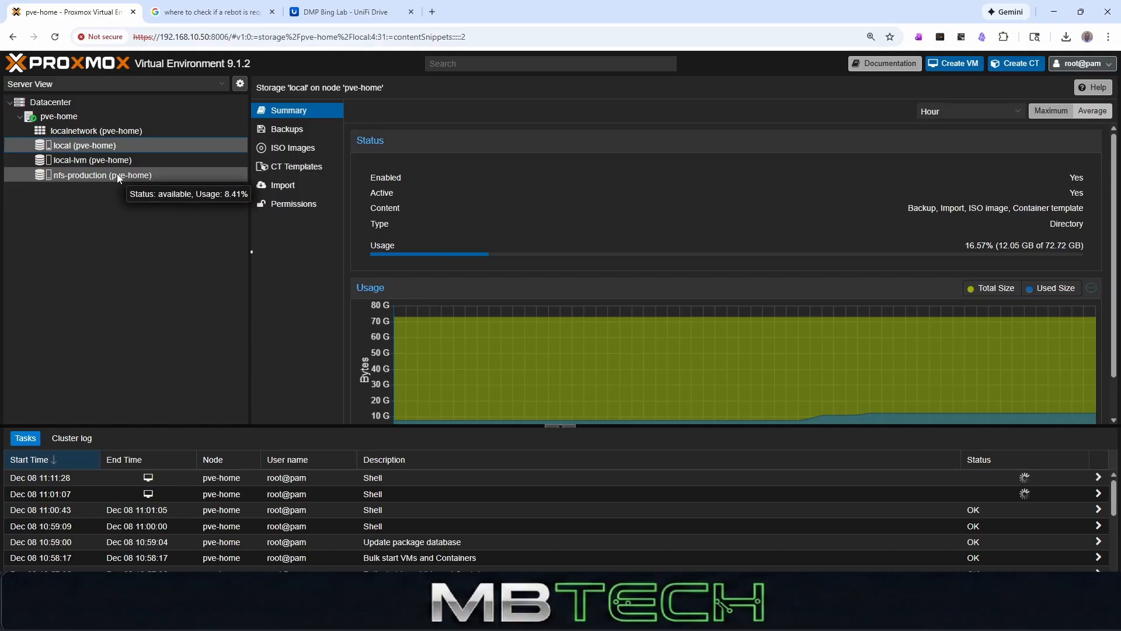
{"action": "left_click", "coordinate": [97, 132]}
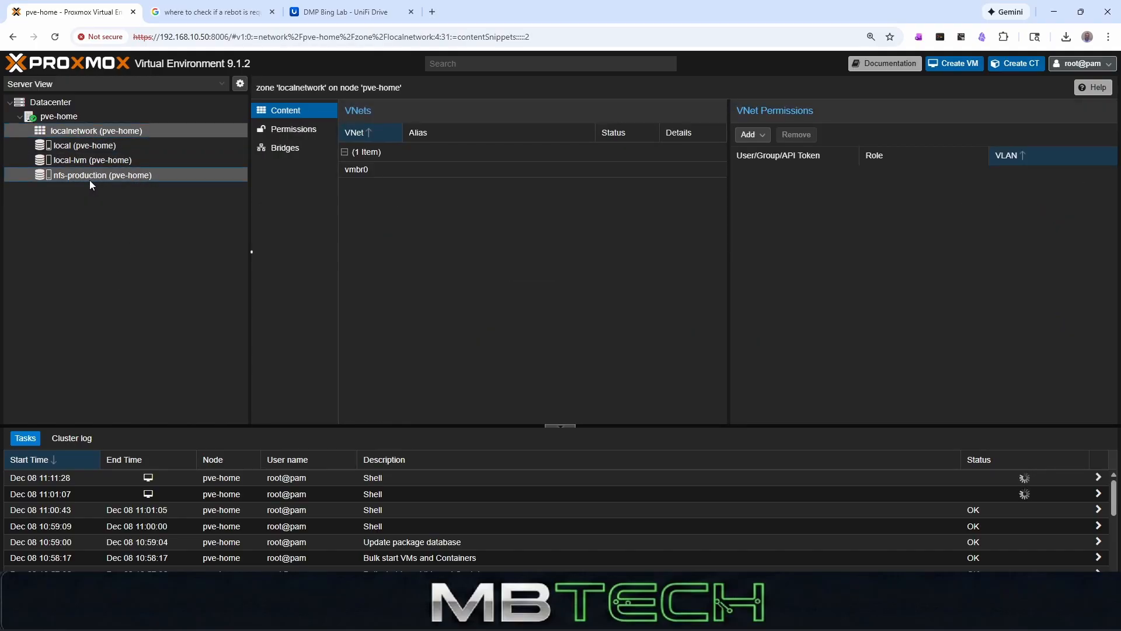
{"action": "left_click", "coordinate": [90, 180]}
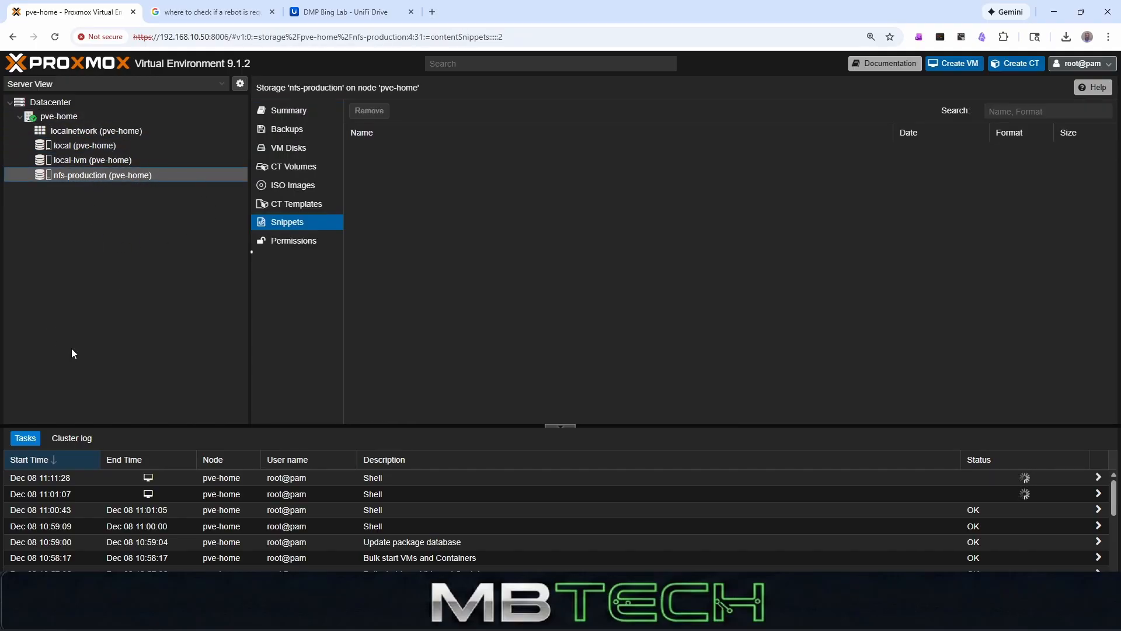
{"action": "left_click", "coordinate": [68, 116]}
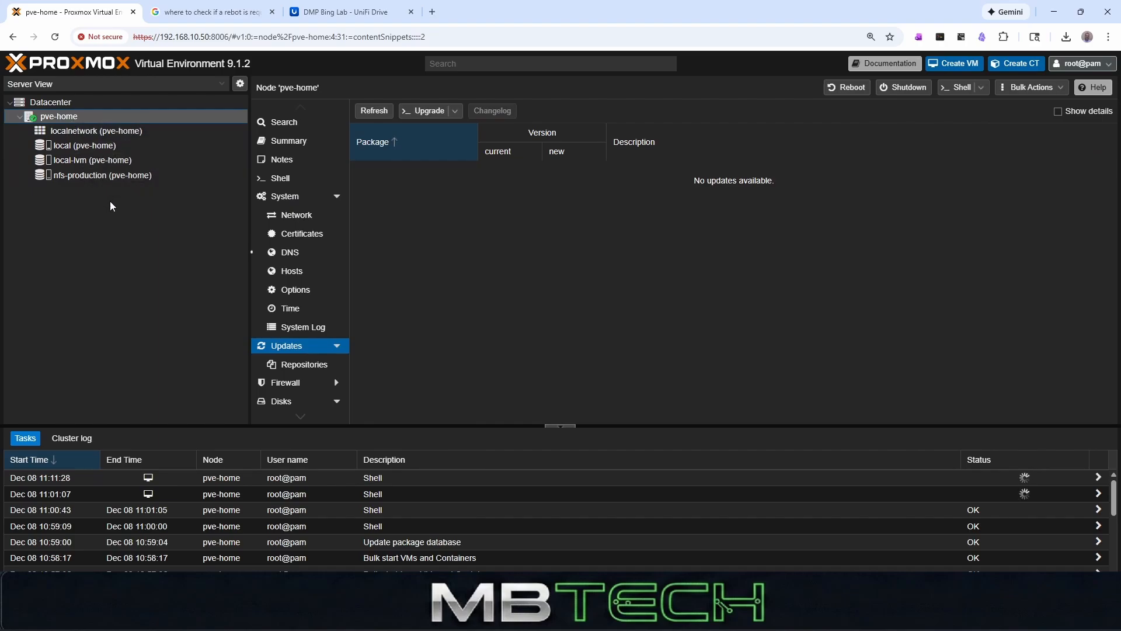
{"action": "left_click", "coordinate": [97, 174]}
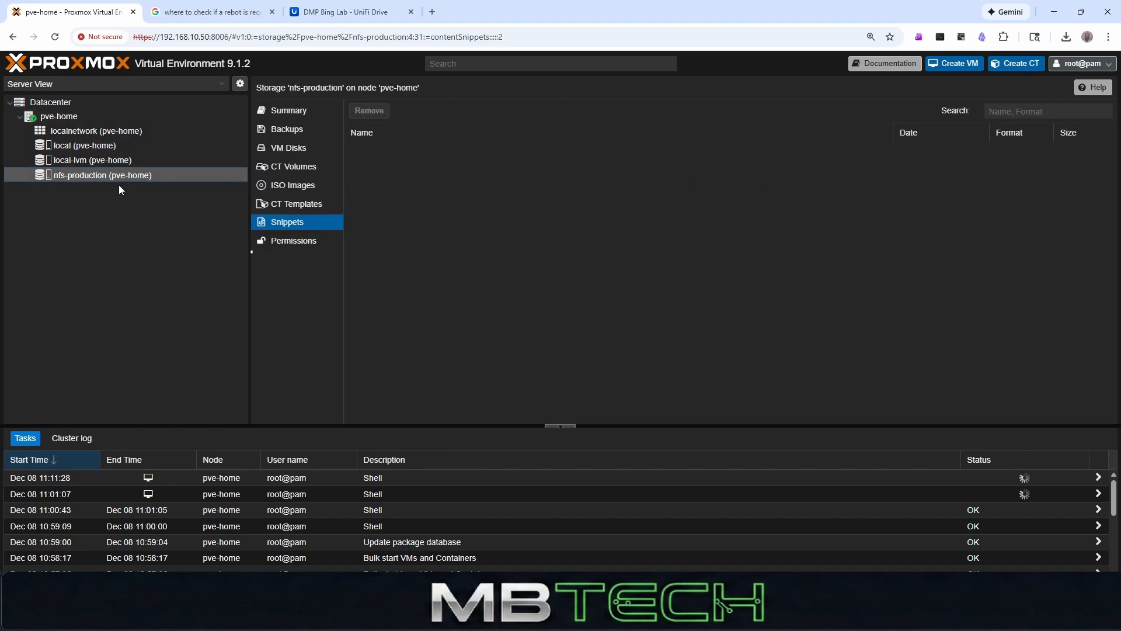
{"action": "left_click", "coordinate": [88, 159]}
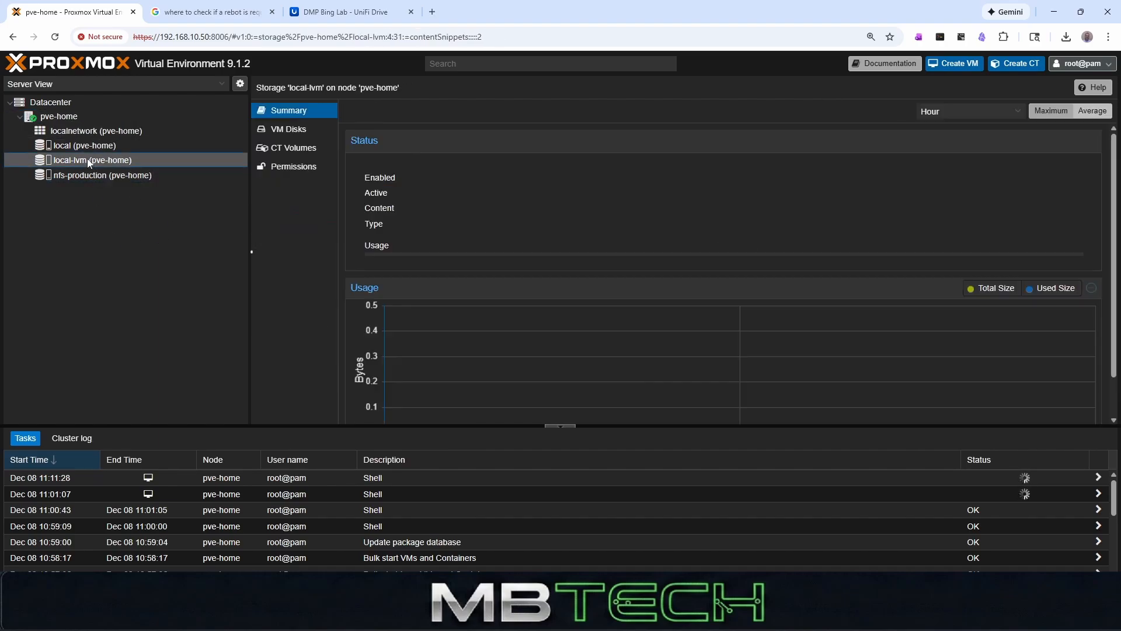
{"action": "left_click", "coordinate": [87, 145]}
{"action": "left_click", "coordinate": [85, 130]}
{"action": "left_click", "coordinate": [91, 175]}
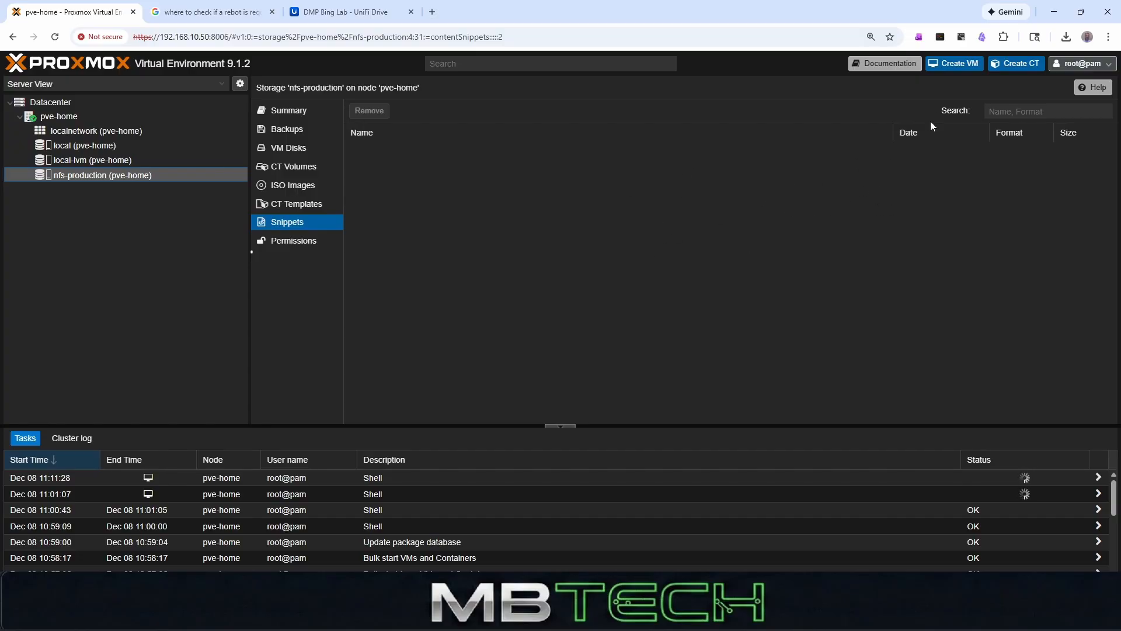
- Open a shell on the pve-home node and install iperf3 with apt, agreeing to the required packages
{"action": "left_click", "coordinate": [125, 116]}
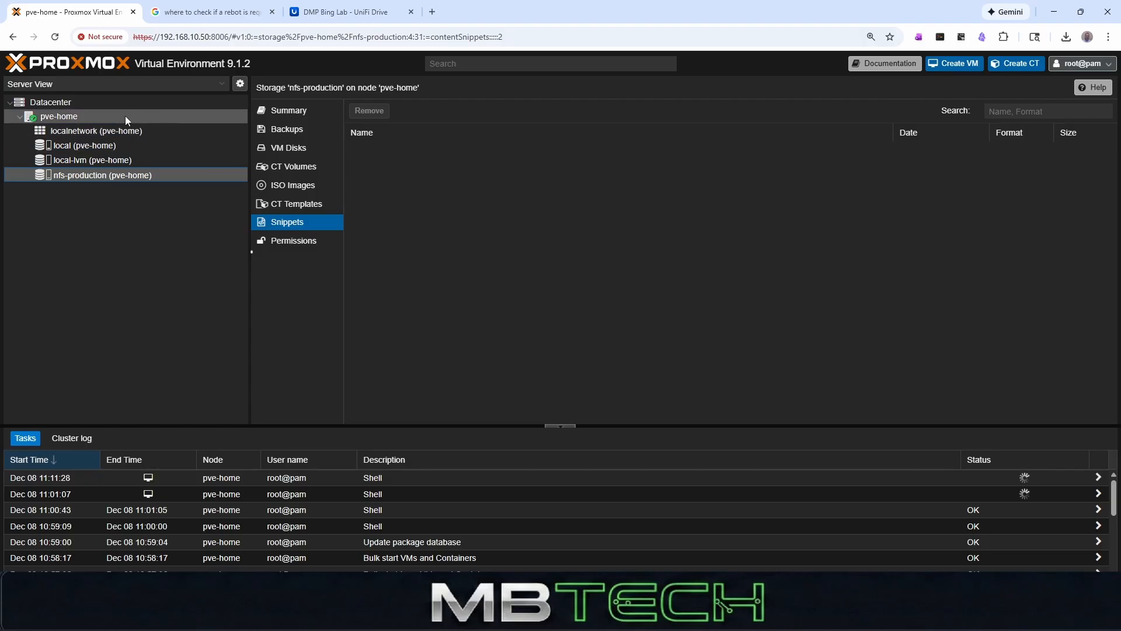
{"action": "left_click", "coordinate": [958, 87]}
{"action": "type", "text": "apt"}
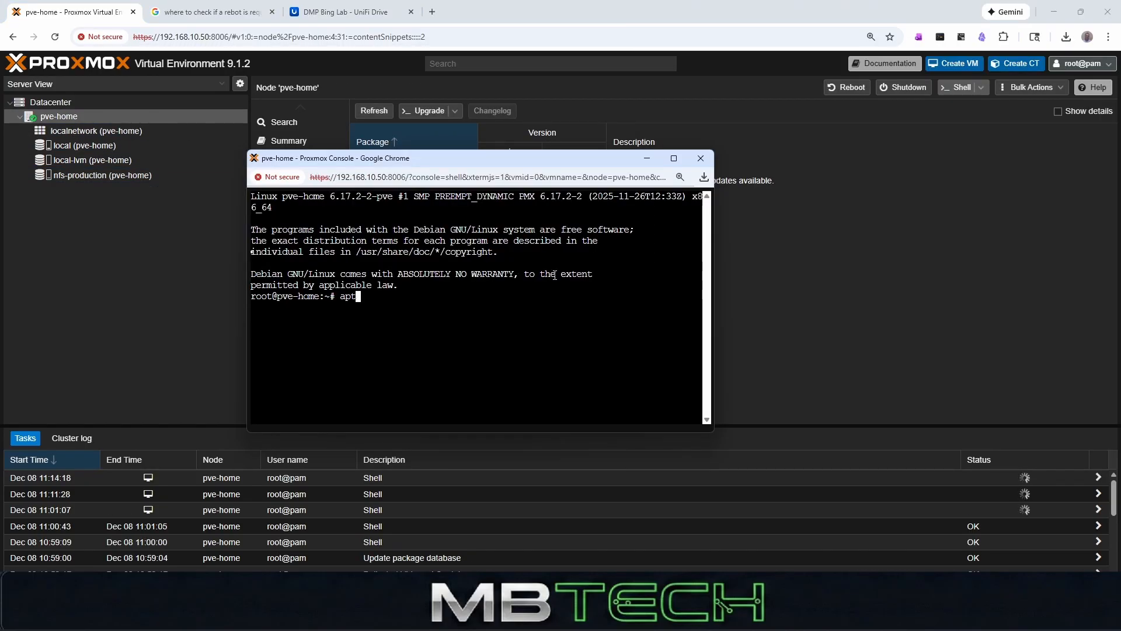
{"action": "type", "text": " install iperf3"}
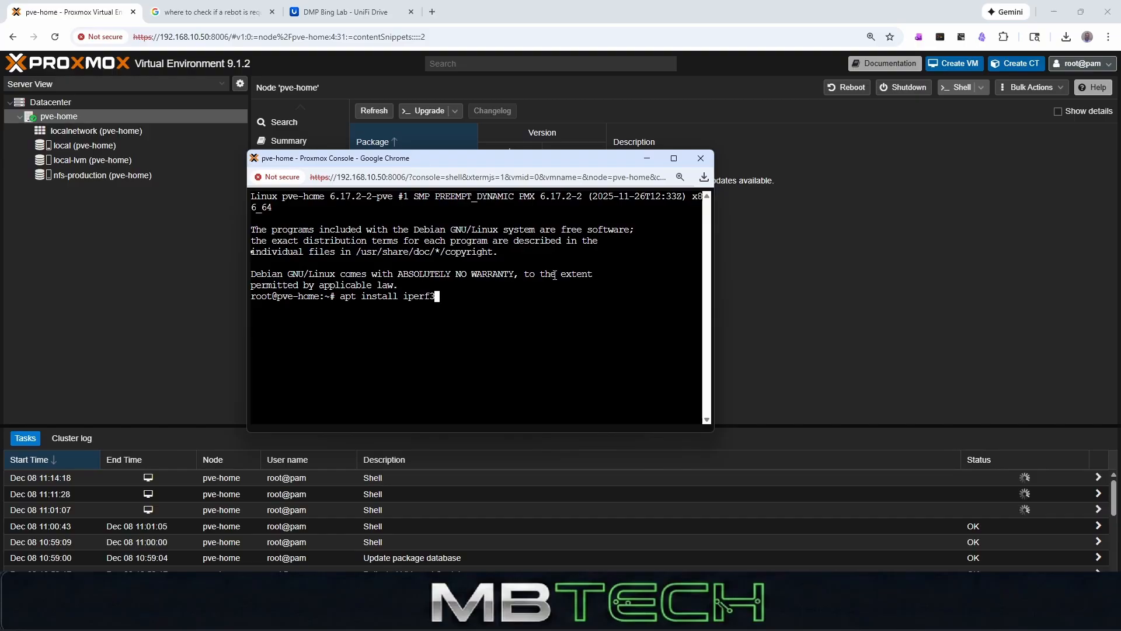
{"action": "key", "text": "Return"}
{"action": "type", "text": "y"}
{"action": "key", "text": "Return"}
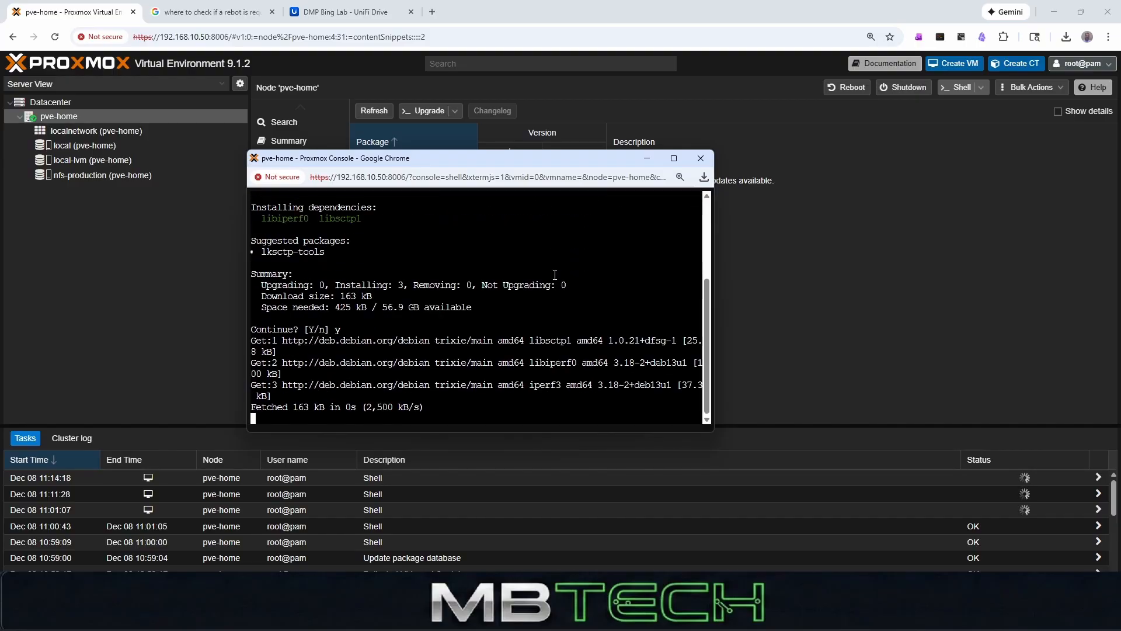
- Decline starting iperf3 automatically as a daemon, let the installation finish and clear the console
{"action": "key", "text": "Left"}
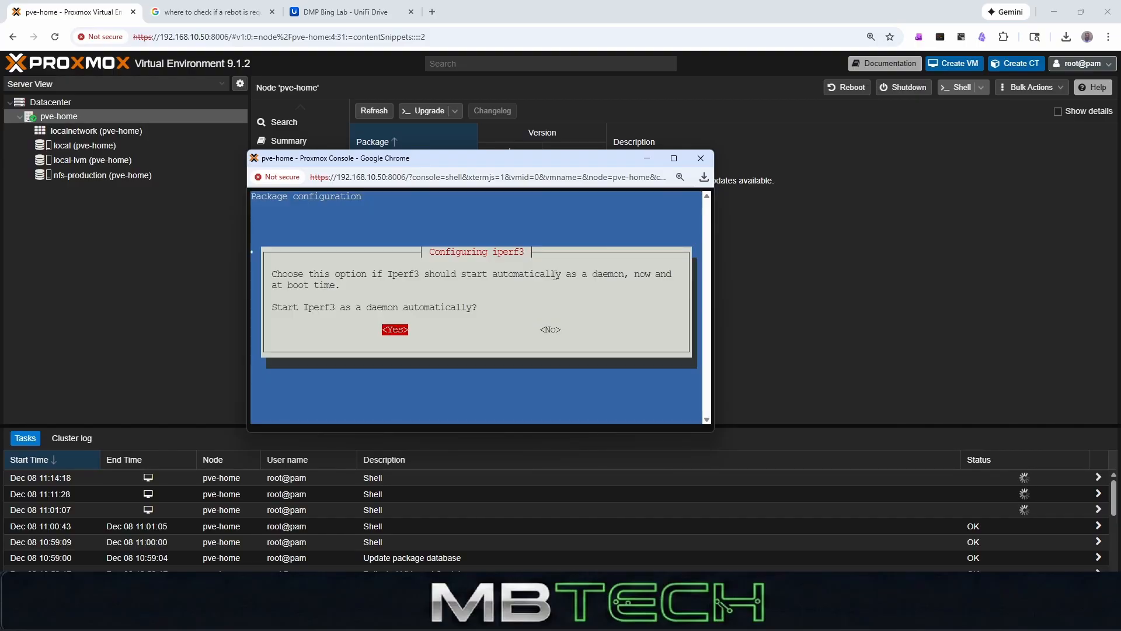
{"action": "key", "text": "Right"}
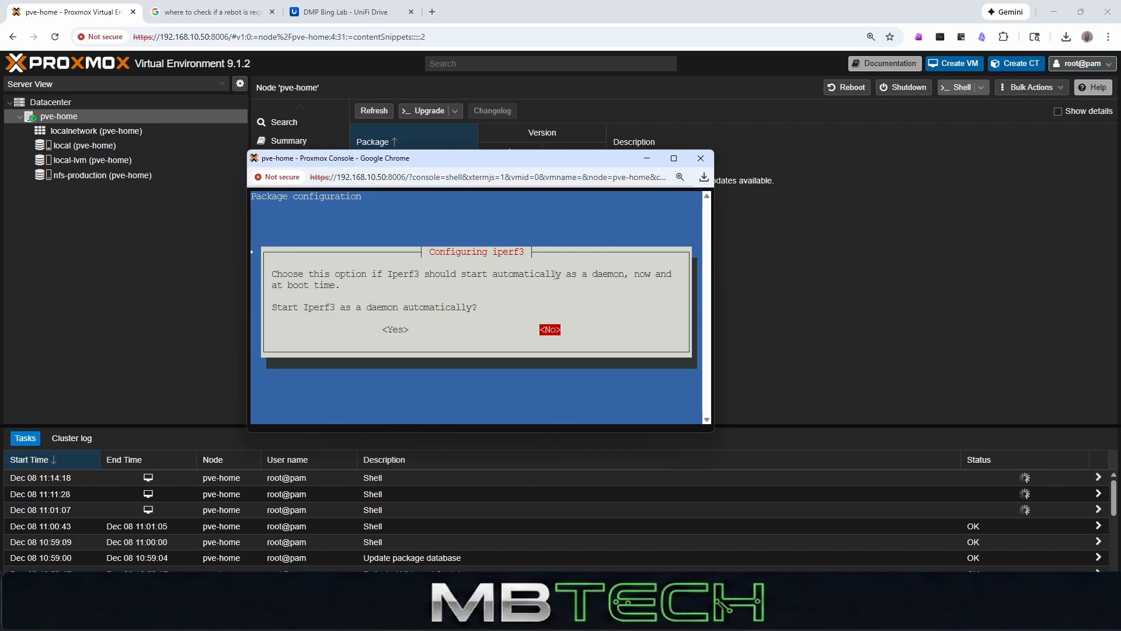
{"action": "key", "text": "Return"}
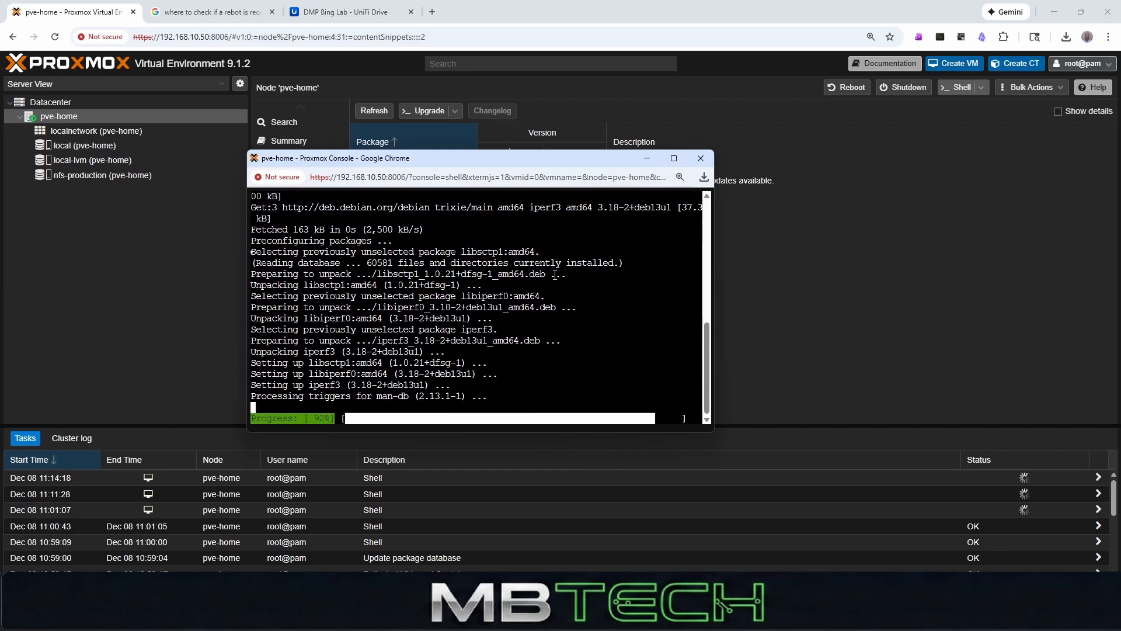
{"action": "key", "text": "Return"}
{"action": "key", "text": "Return"}
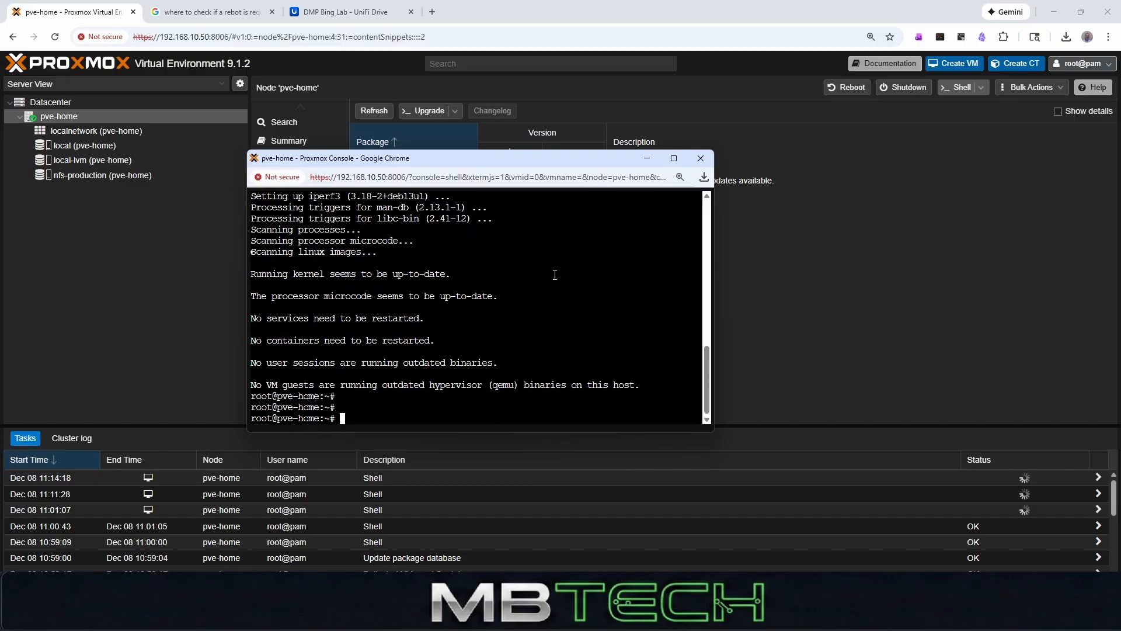
{"action": "type", "text": "clea"}
{"action": "type", "text": "r"}
{"action": "key", "text": "Return"}
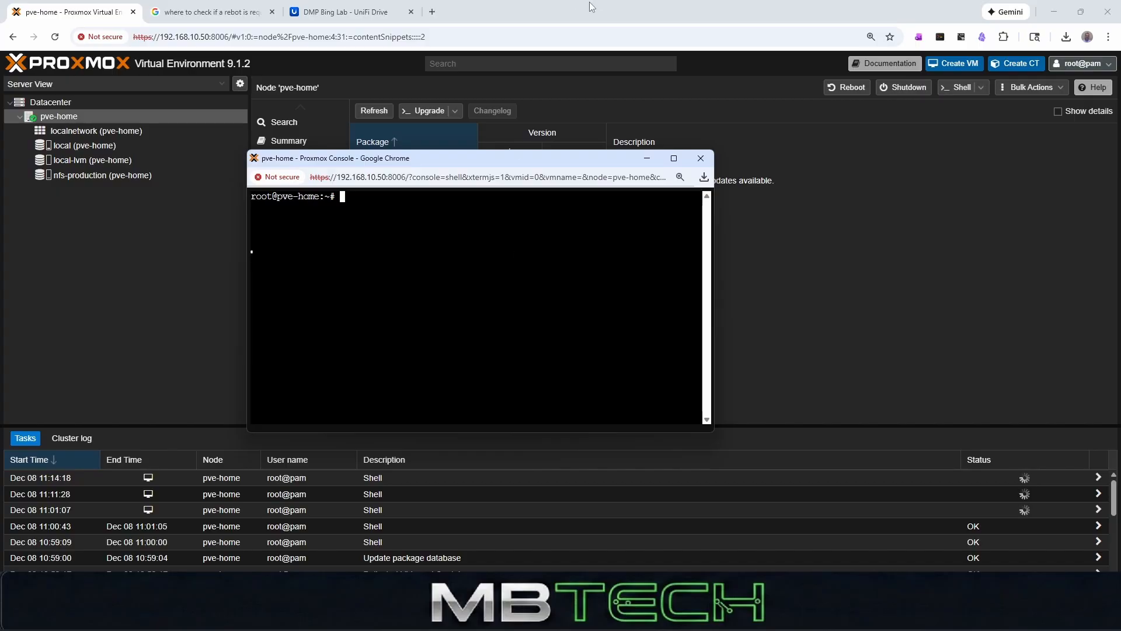
- Switch to UniFi Drive and open the SSH password change in the UNAS 2 Control Plane's Console settings
{"action": "left_click", "coordinate": [351, 13]}
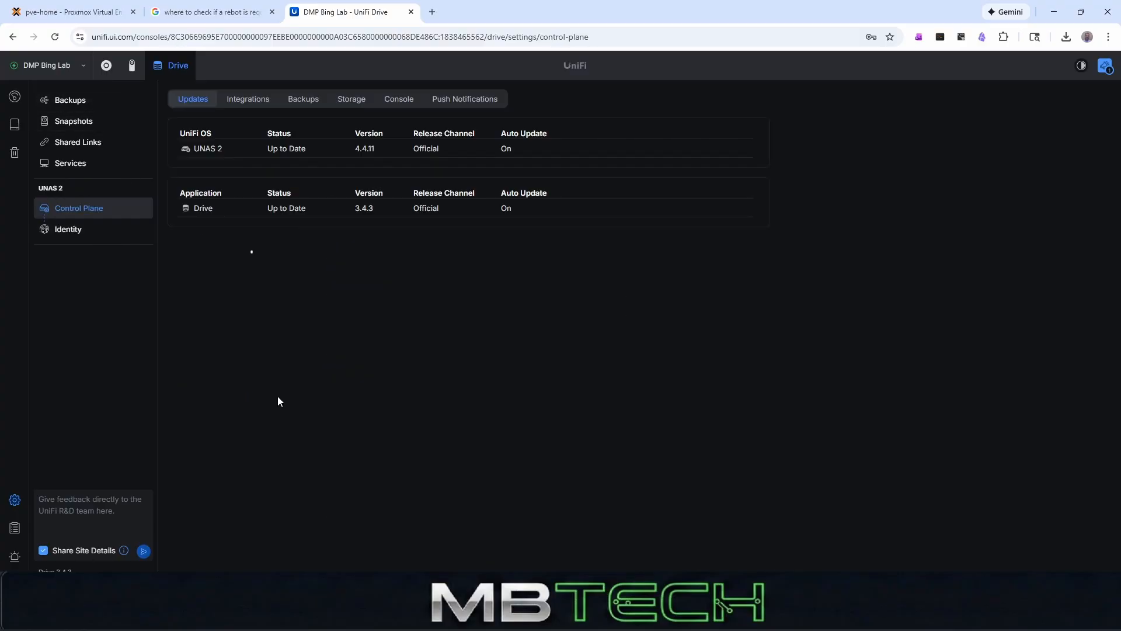
{"action": "left_click", "coordinate": [77, 229]}
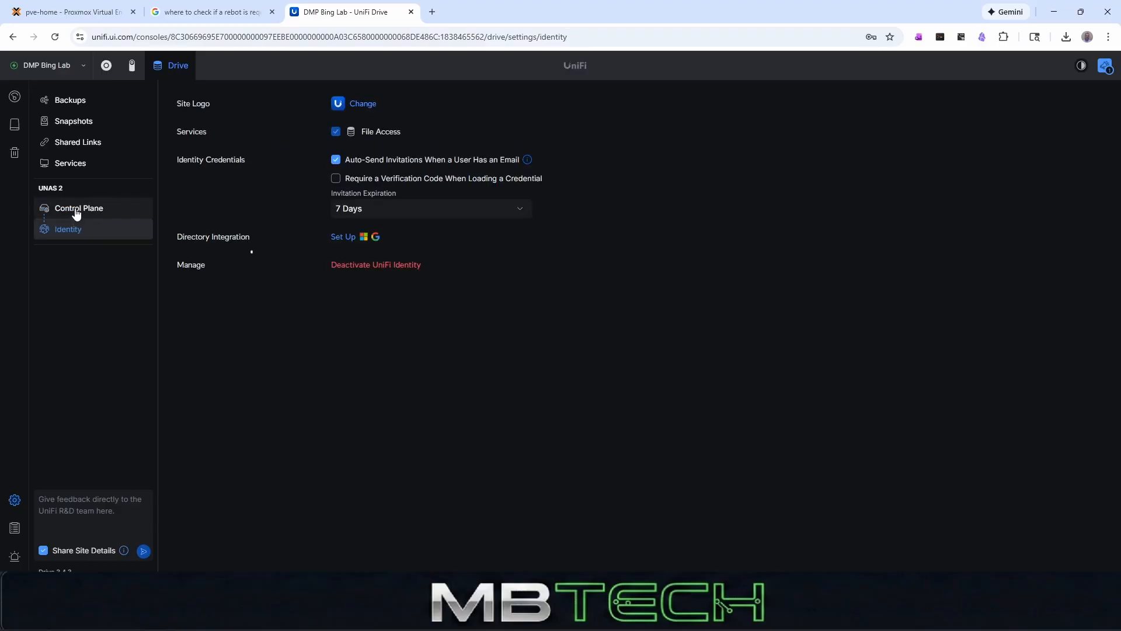
{"action": "left_click", "coordinate": [75, 211]}
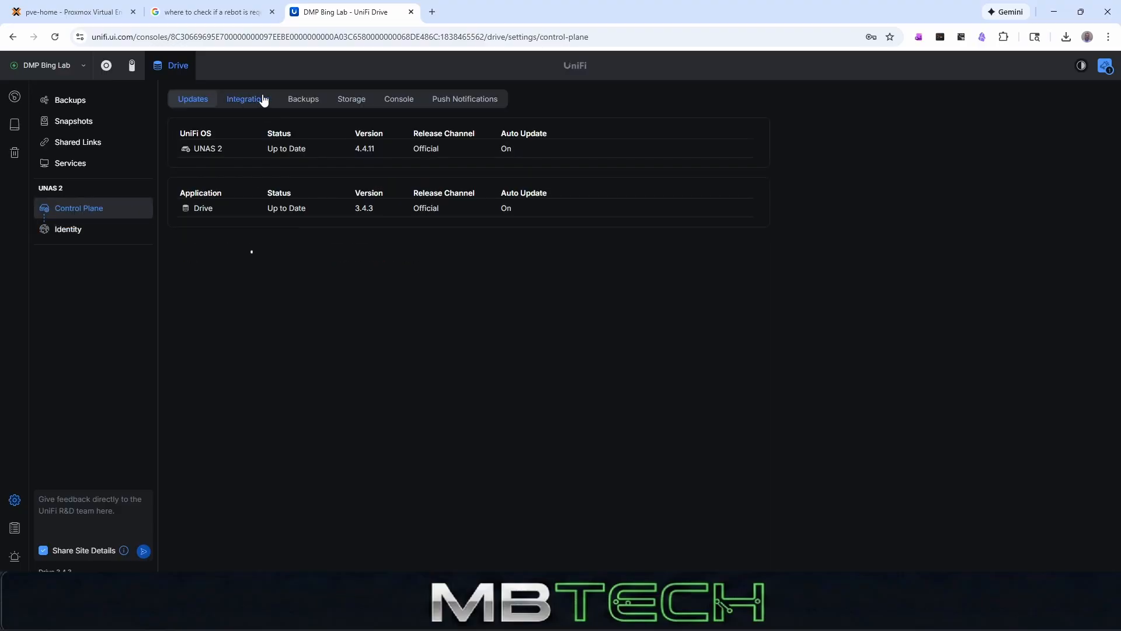
{"action": "left_click", "coordinate": [397, 100]}
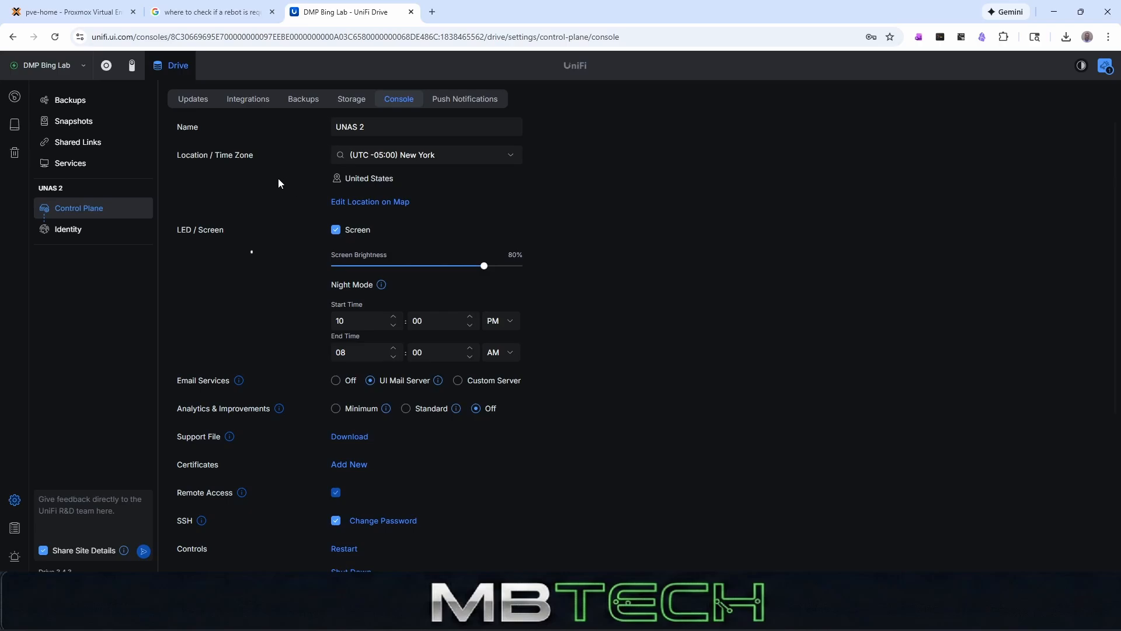
{"action": "scroll", "coordinate": [260, 235], "scroll_direction": "down", "scroll_amount": 3}
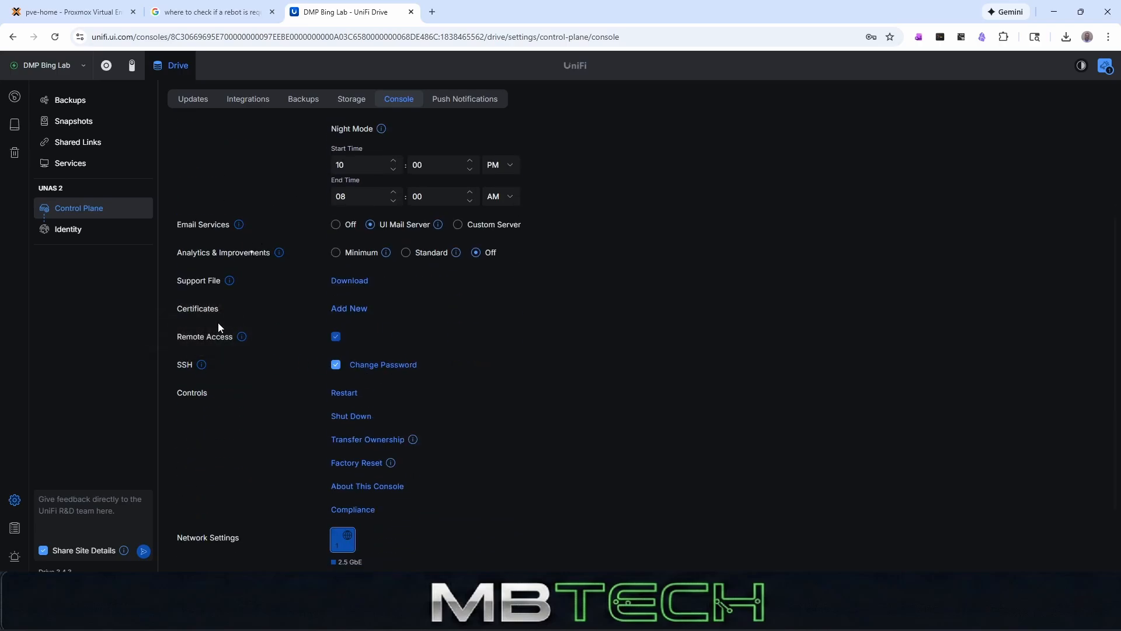
{"action": "left_click", "coordinate": [390, 366]}
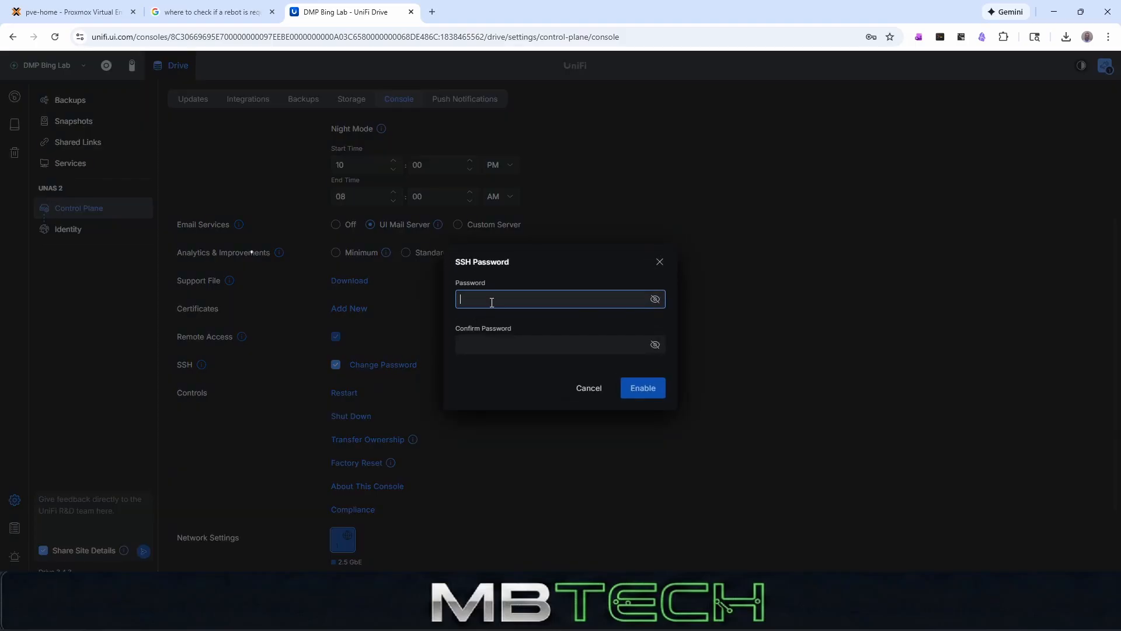
- Try to enter a new SSH password and its confirmation for the UNAS 2
{"action": "type", "text": "•••••••"}
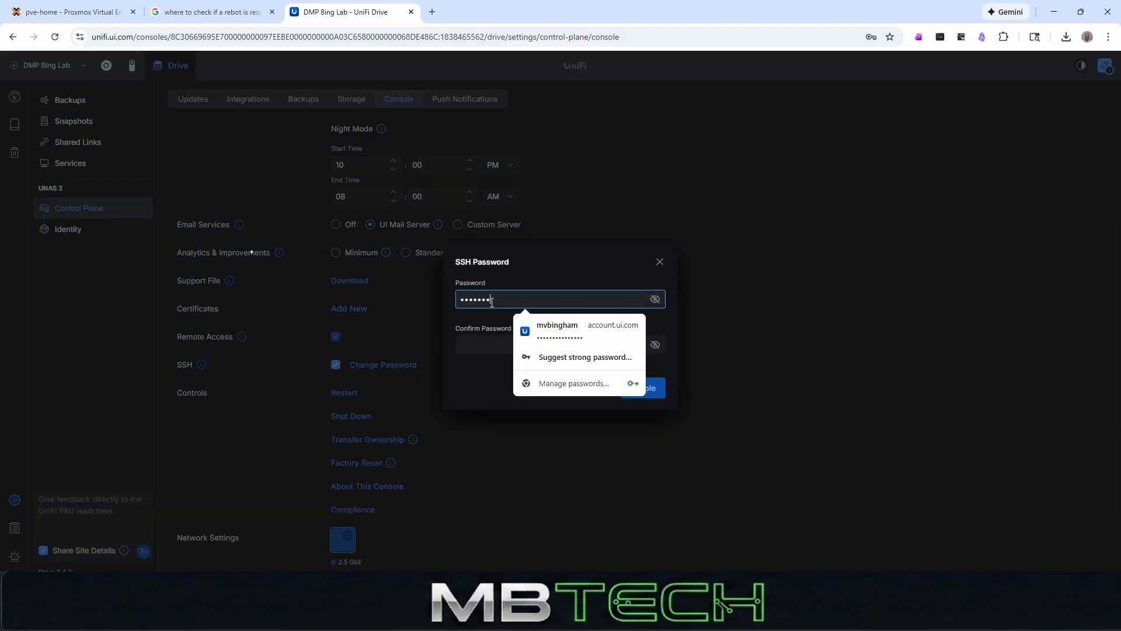
{"action": "type", "text": "•"}
{"action": "key", "text": "Tab"}
{"action": "type", "text": "••••"}
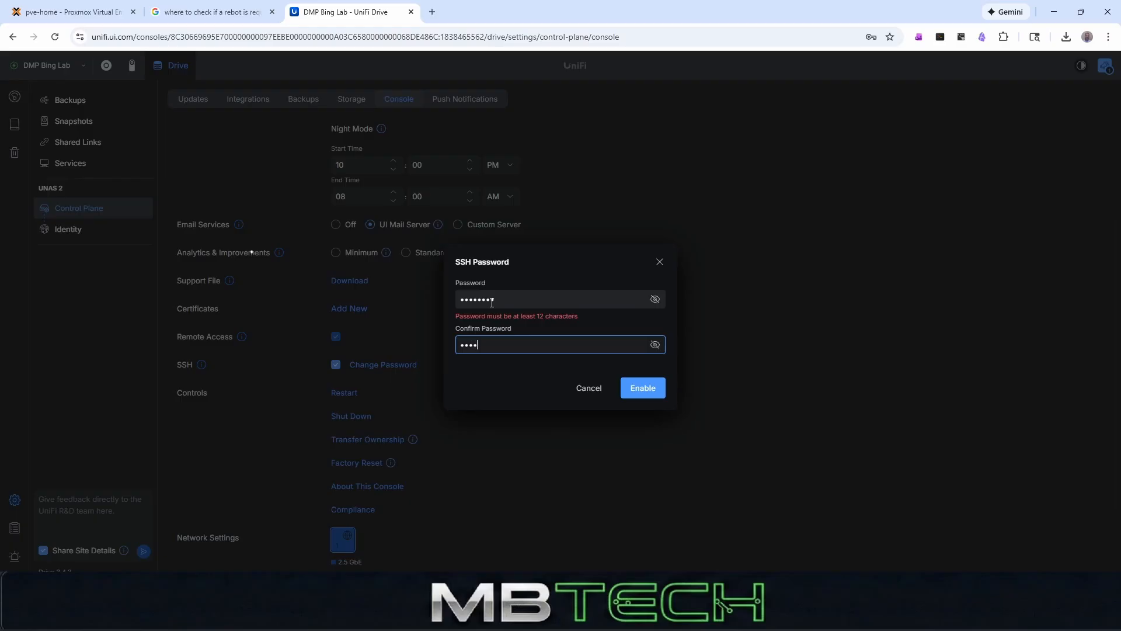
{"action": "type", "text": "••••"}
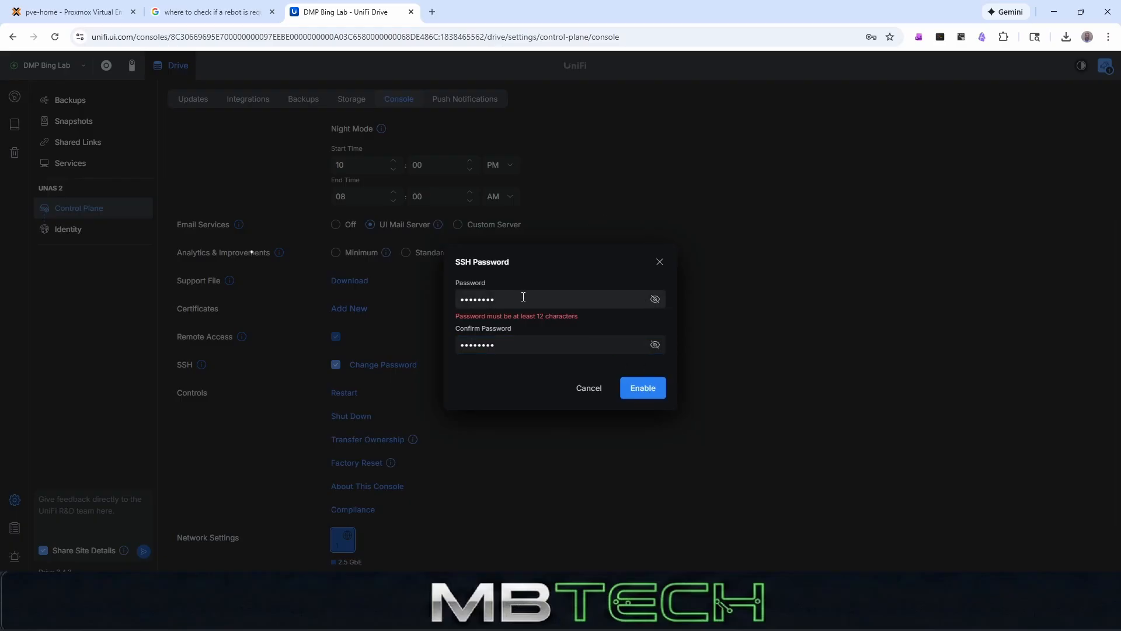
- Replace the SSH password and its confirmation with one of at least 12 characters and enable it
{"action": "left_click_drag", "start_coordinate": [524, 296], "coordinate": [488, 272]}
{"action": "type", "text": "•••••••"}
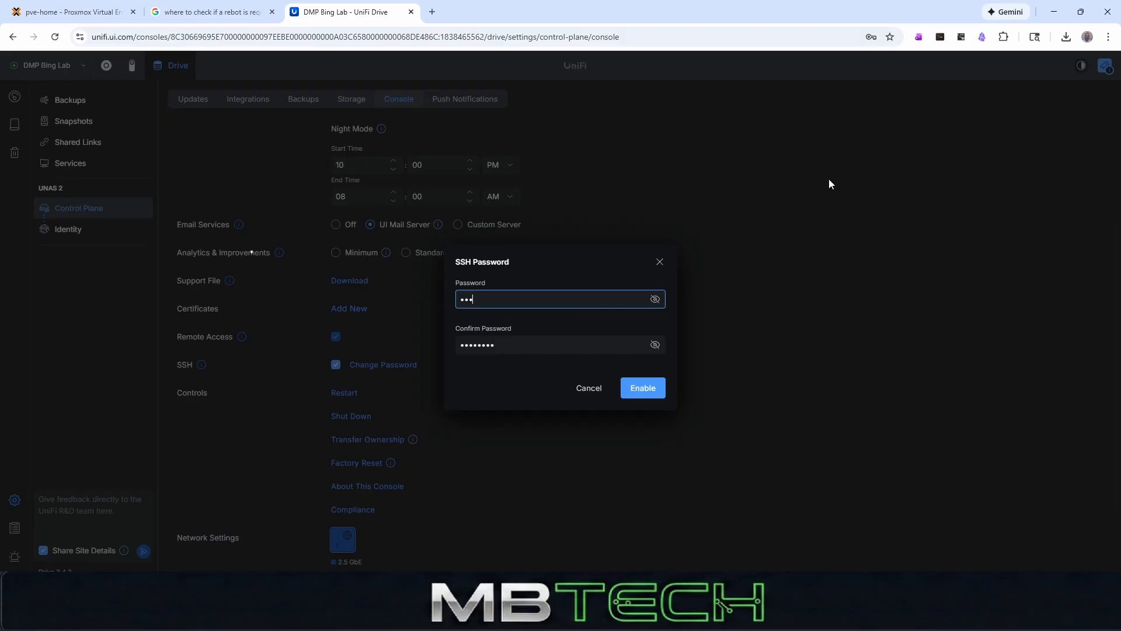
{"action": "type", "text": "••••••"}
{"action": "key", "text": "Tab"}
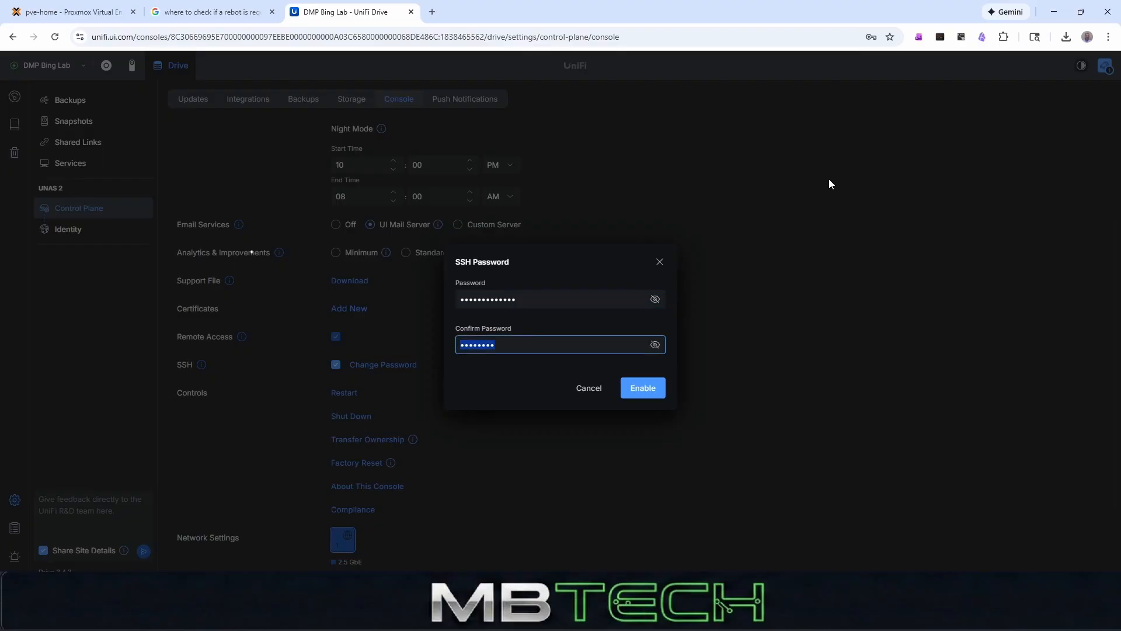
{"action": "type", "text": "••••••••••••••"}
{"action": "left_click", "coordinate": [652, 392]}
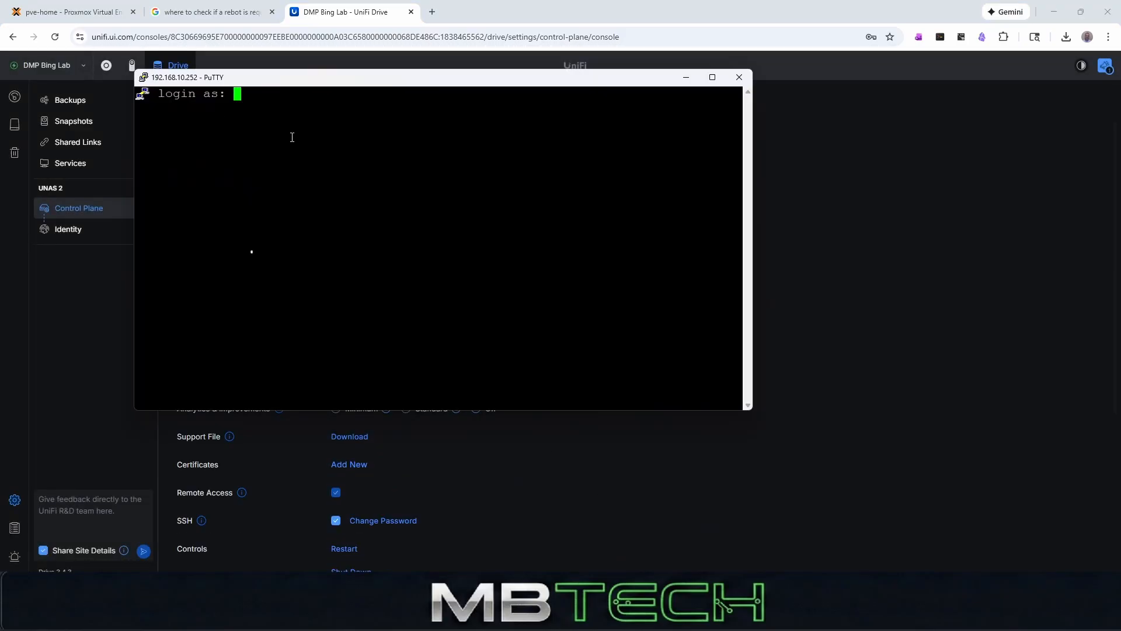
- Log in to 192.168.10.252 over SSH in PuTTY as root with the SSH password and move the terminal window aside
{"action": "type", "text": "root"}
{"action": "key", "text": "Return"}
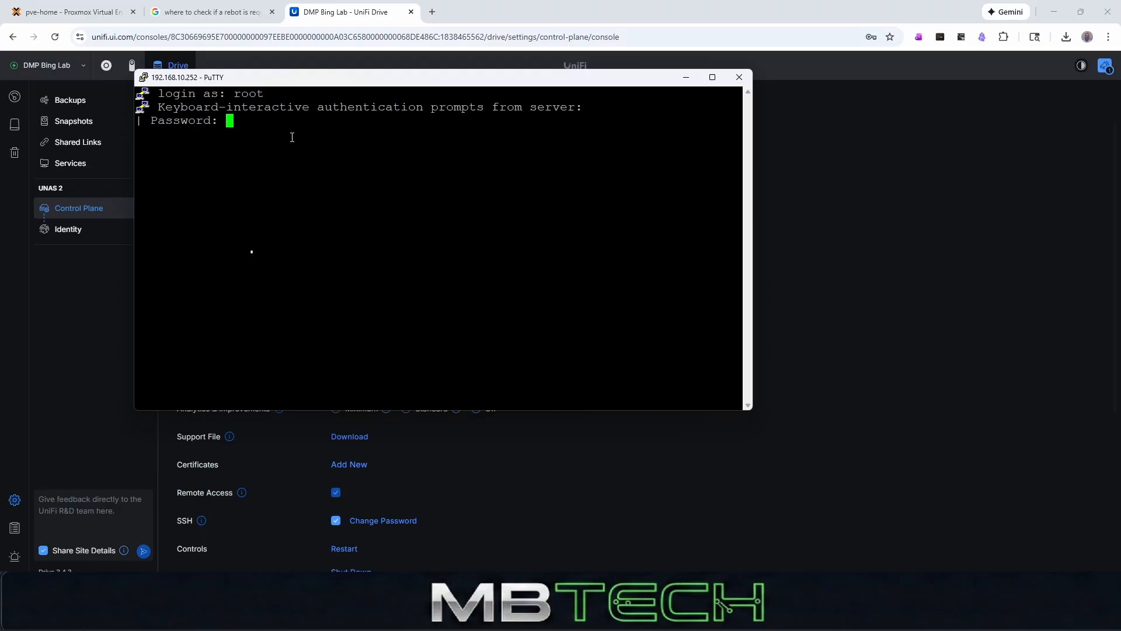
{"action": "key", "text": "Return"}
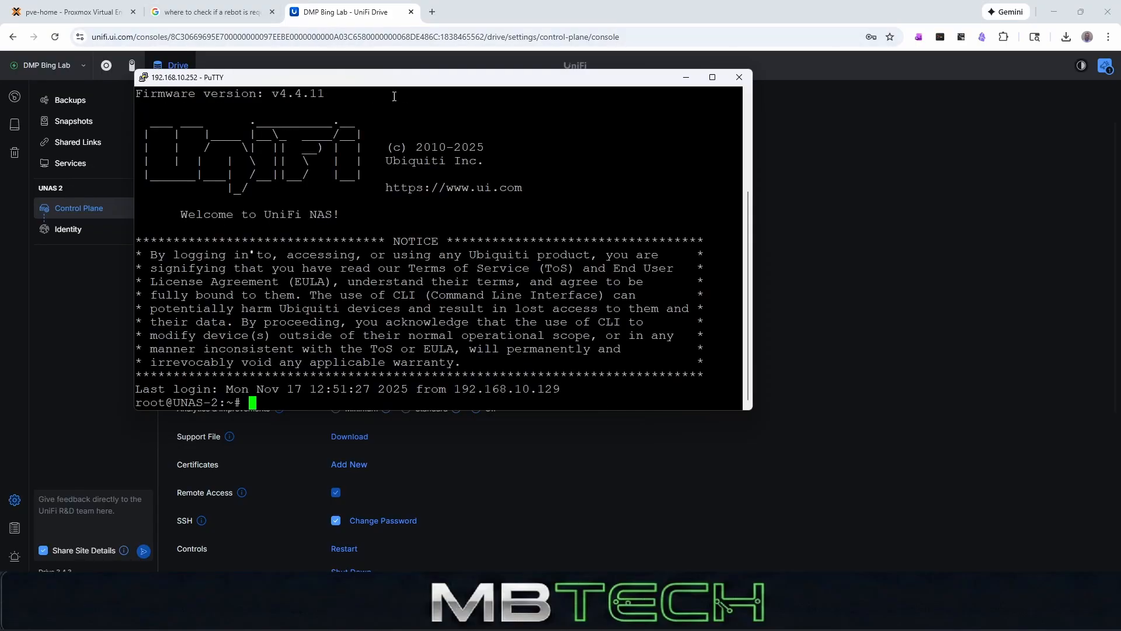
{"action": "left_click_drag", "start_coordinate": [371, 86], "coordinate": [604, 88]}
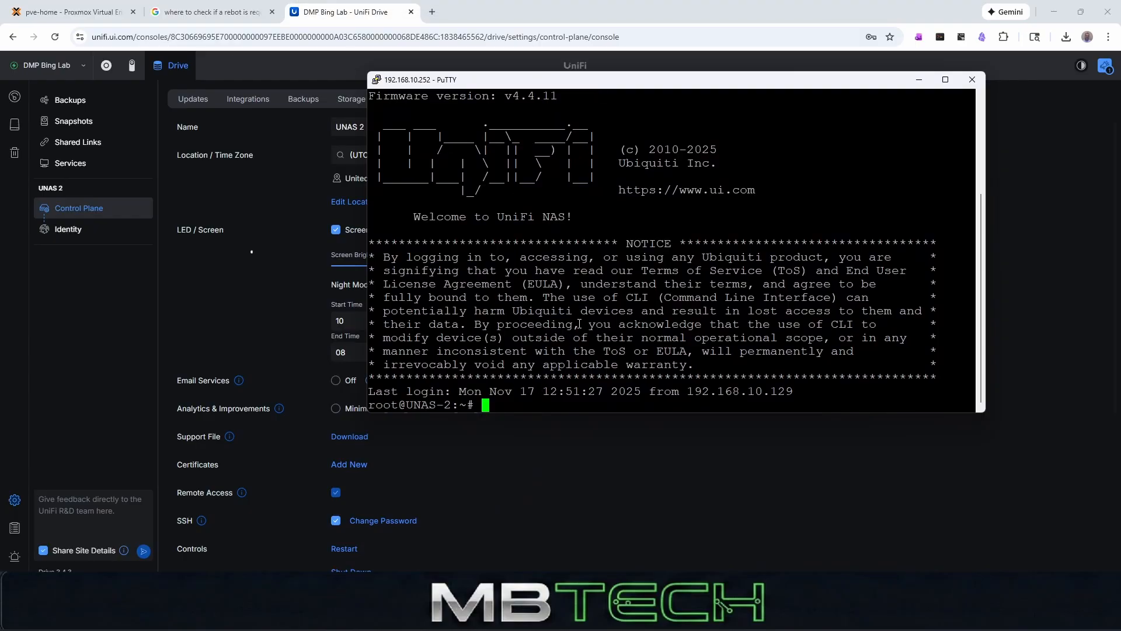
- Start iperf3 in server mode on the UNAS 2 with iperf3 -s and move the terminal window aside
{"action": "type", "text": "iperf3 -s"}
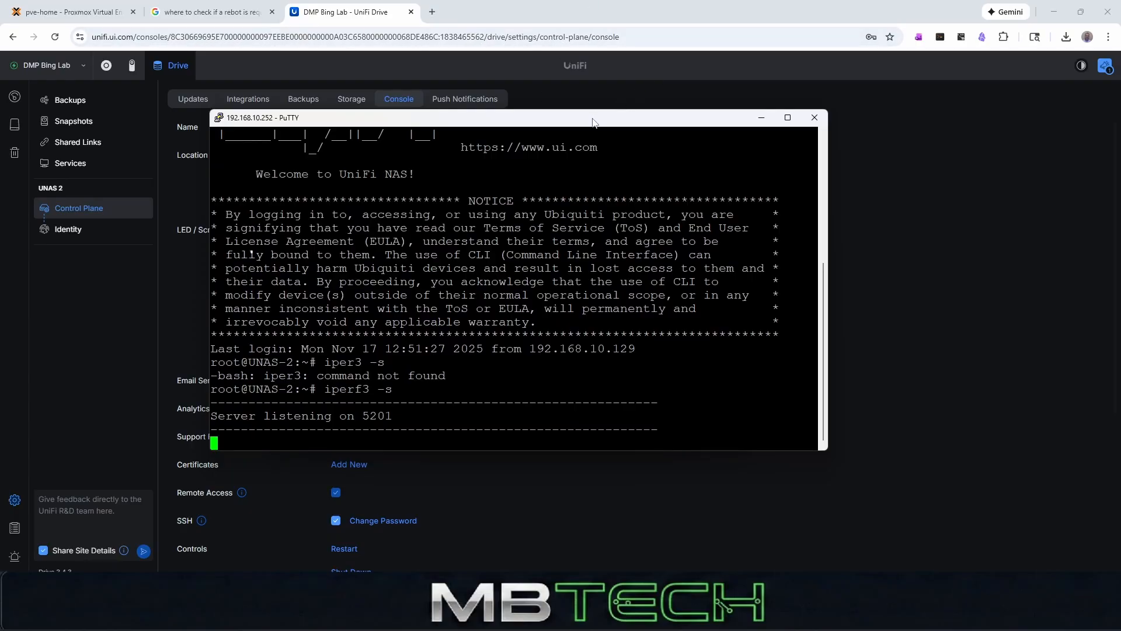
{"action": "left_click_drag", "start_coordinate": [593, 119], "coordinate": [700, 85]}
- Run a network throughput test from the pve-home shell to the UNAS 2 with iperf3 -c 192.168.10.252
{"action": "left_click_drag", "start_coordinate": [314, 173], "coordinate": [275, 191]}
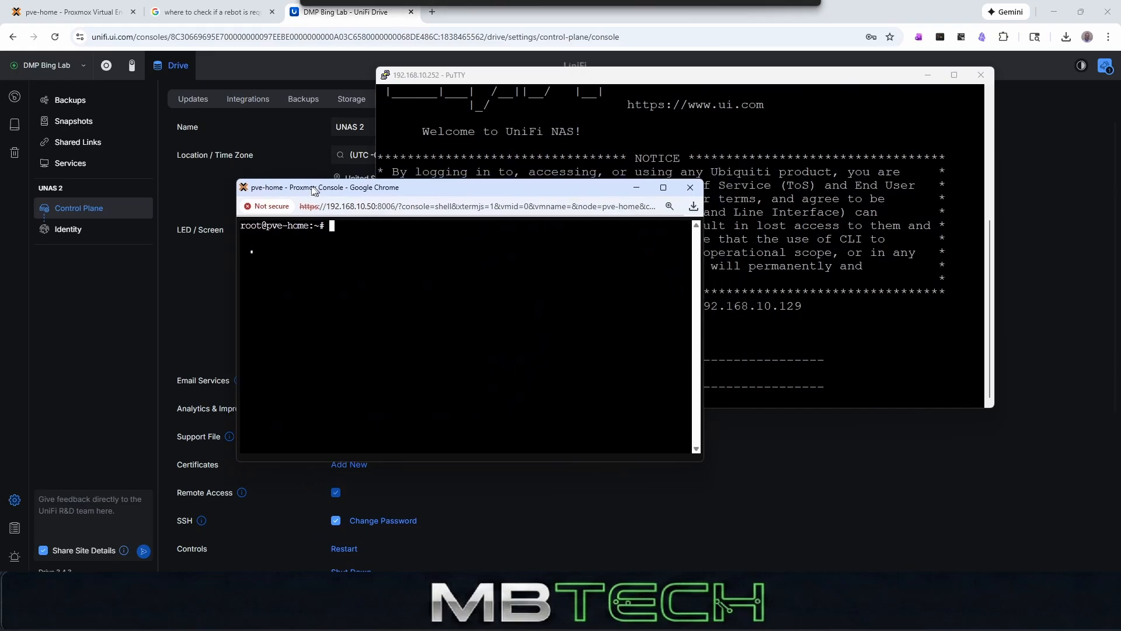
{"action": "type", "text": "iperf"}
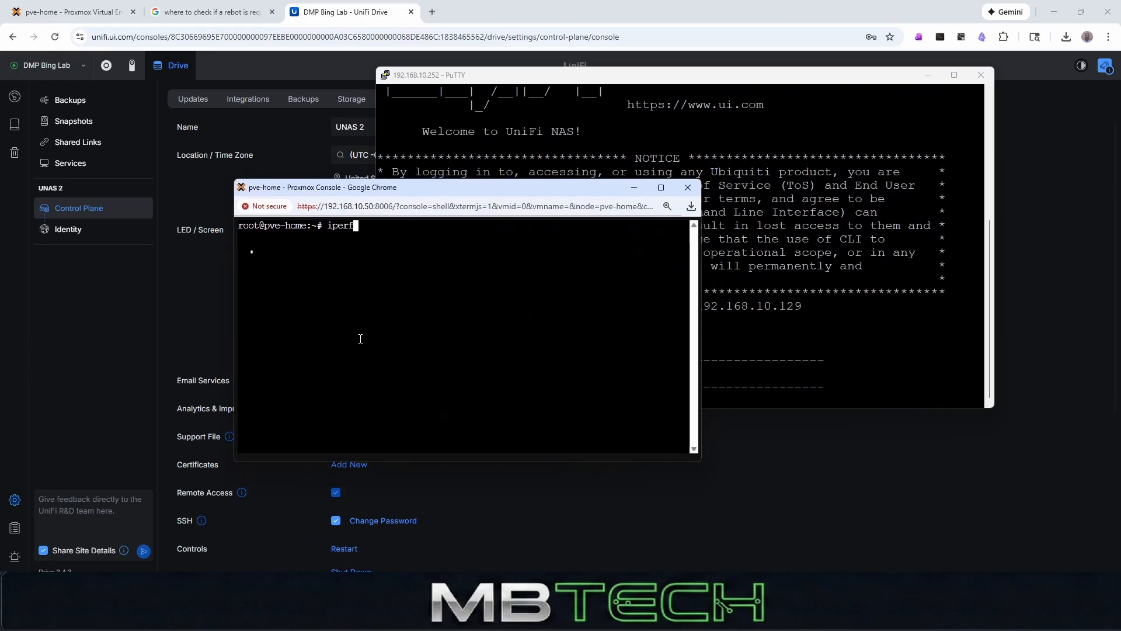
{"action": "type", "text": "3 -c 192.168."}
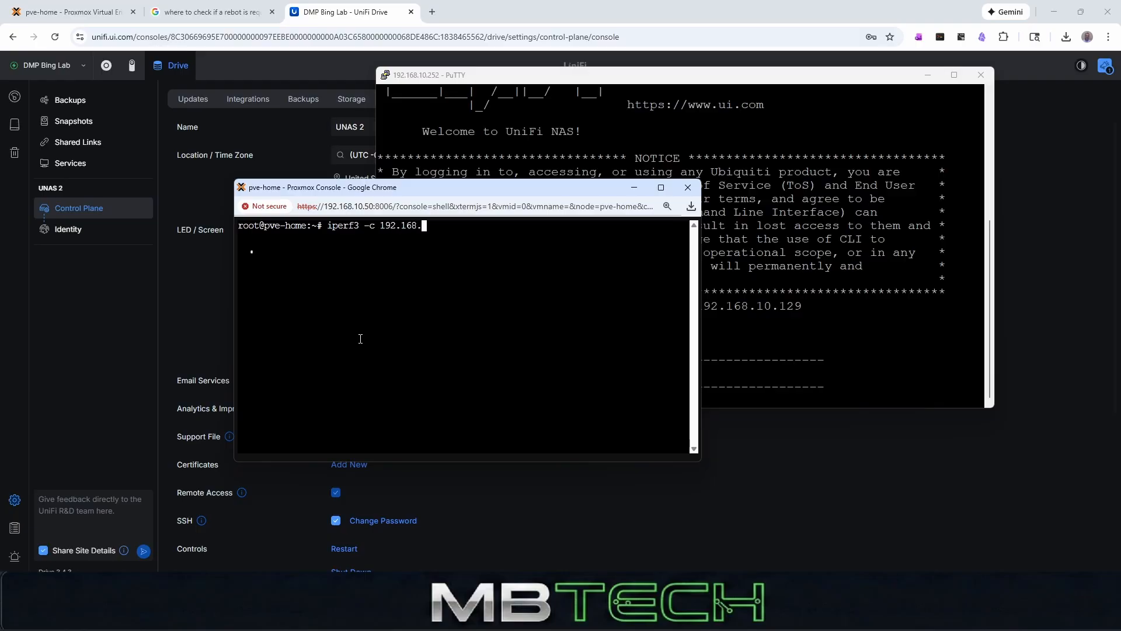
{"action": "type", "text": "10.252"}
{"action": "key", "text": "Return"}
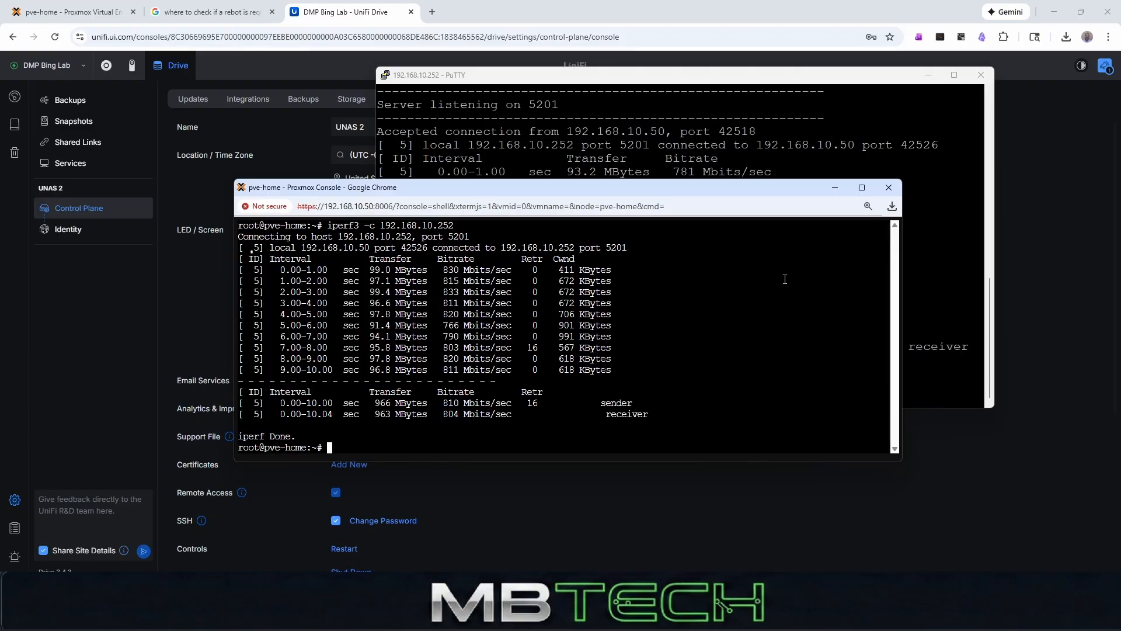
- Minimize the Proxmox console, stop the iperf3 server on the UNAS 2 and exit its SSH session
{"action": "left_click", "coordinate": [836, 188]}
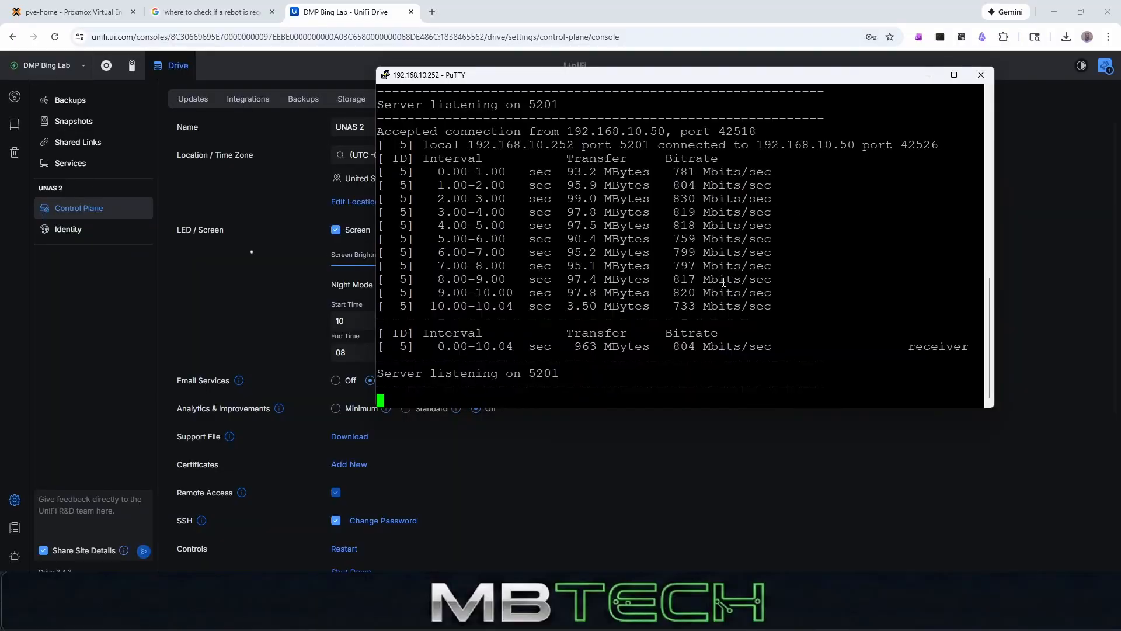
{"action": "key", "text": "ctrl+c"}
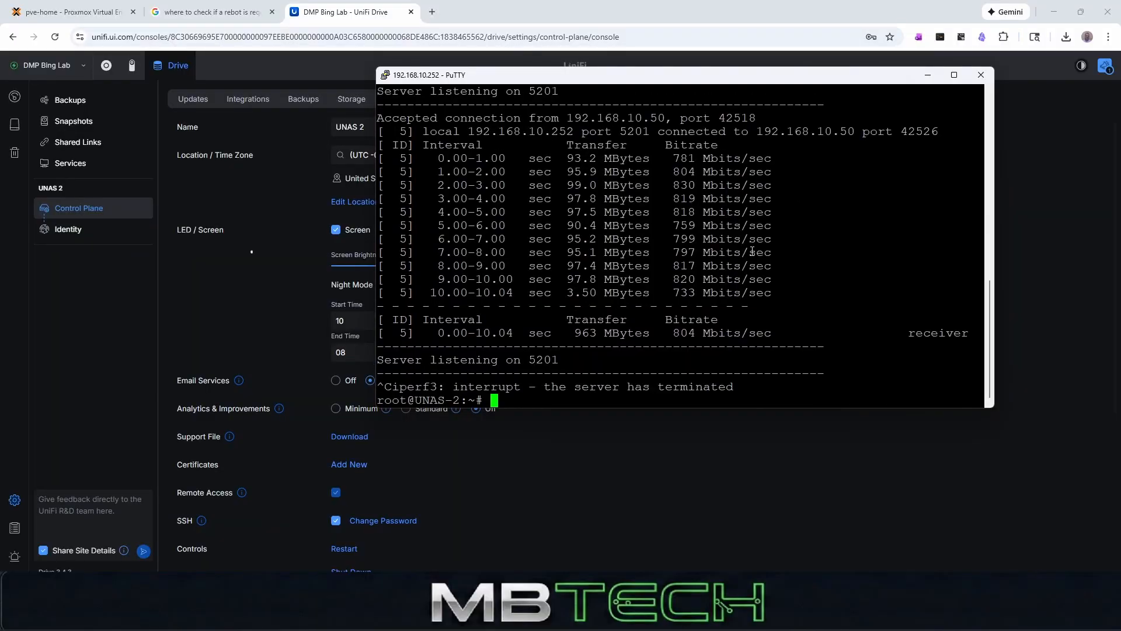
{"action": "type", "text": "exit"}
{"action": "key", "text": "Return"}
- Disable SSH in the UNAS 2 Console settings and confirm the change
{"action": "scroll", "coordinate": [526, 295], "scroll_direction": "down", "scroll_amount": 3}
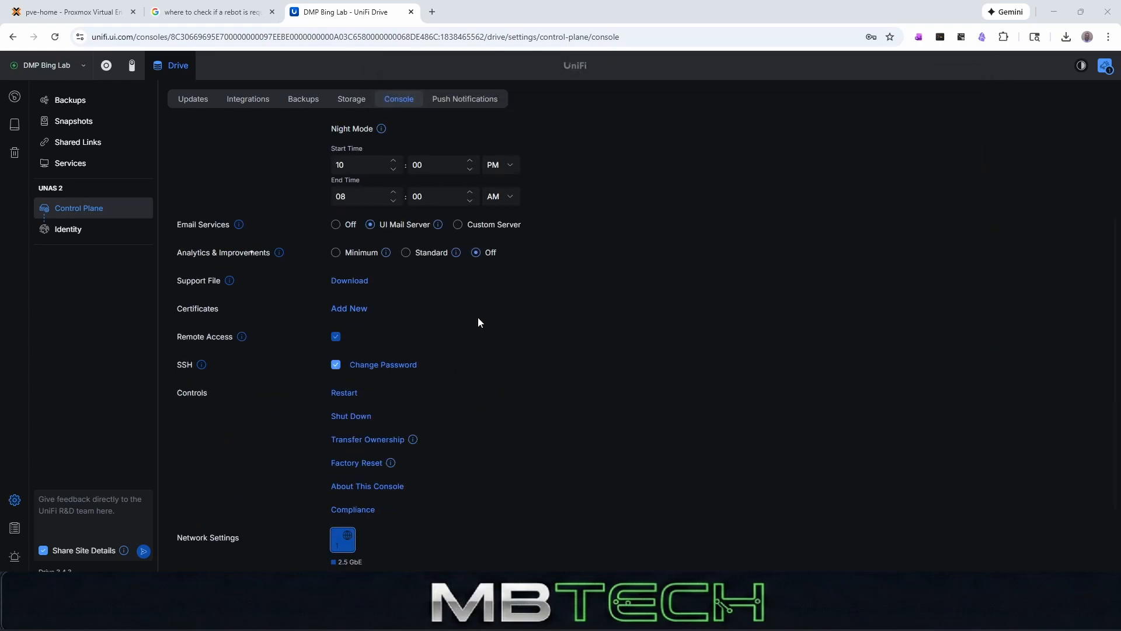
{"action": "scroll", "coordinate": [425, 342], "scroll_direction": "up", "scroll_amount": 3}
{"action": "scroll", "coordinate": [272, 288], "scroll_direction": "down", "scroll_amount": 3}
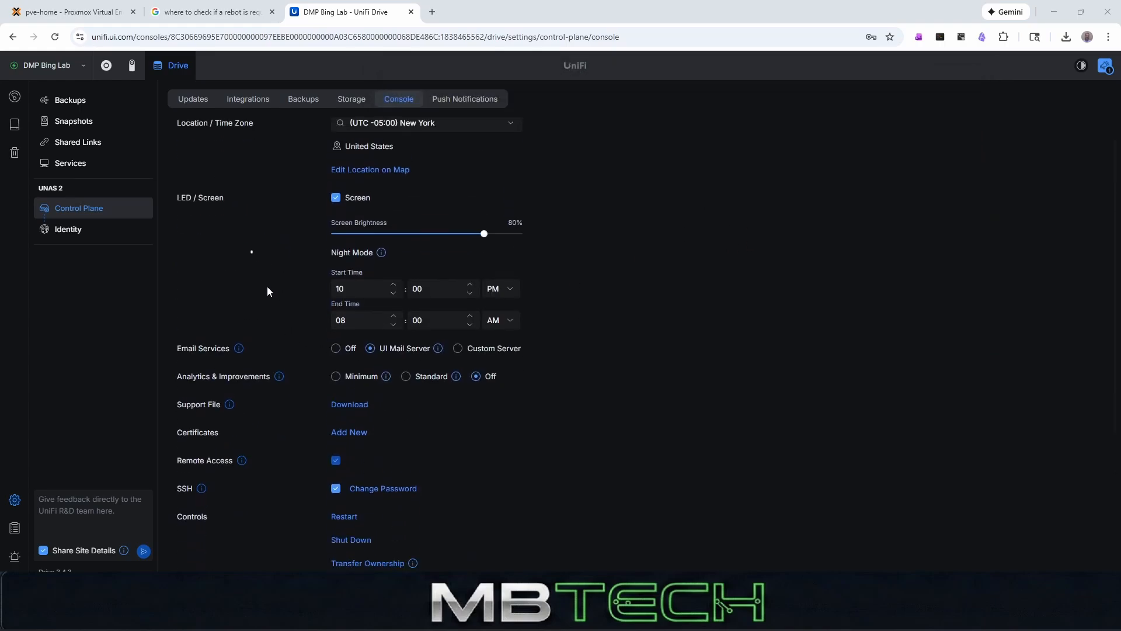
{"action": "left_click", "coordinate": [336, 365]}
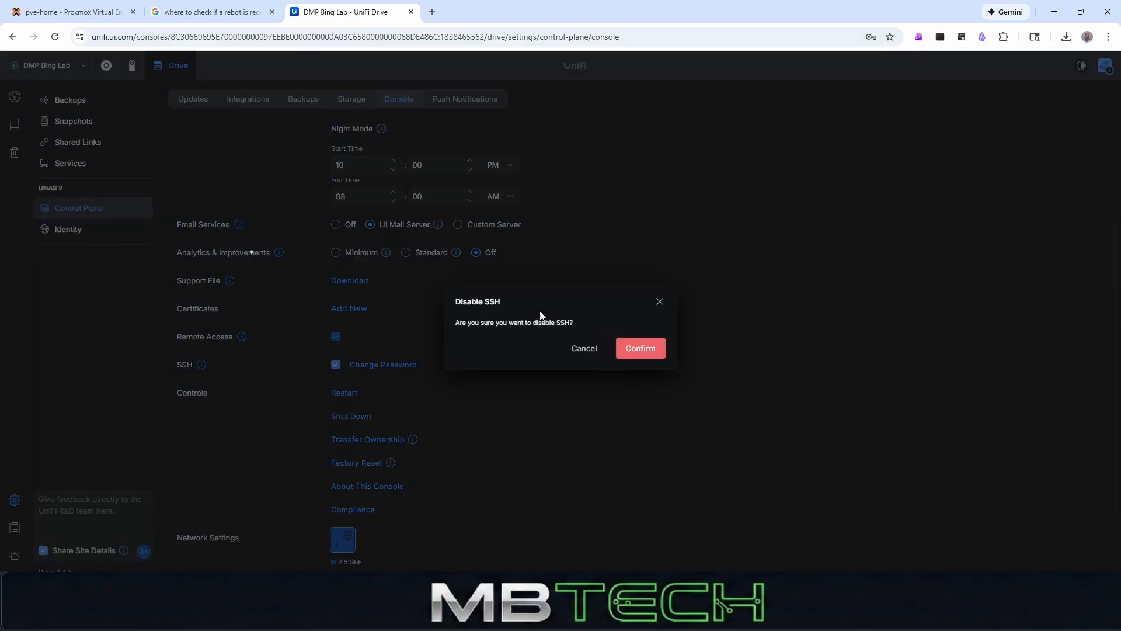
{"action": "left_click", "coordinate": [662, 355]}
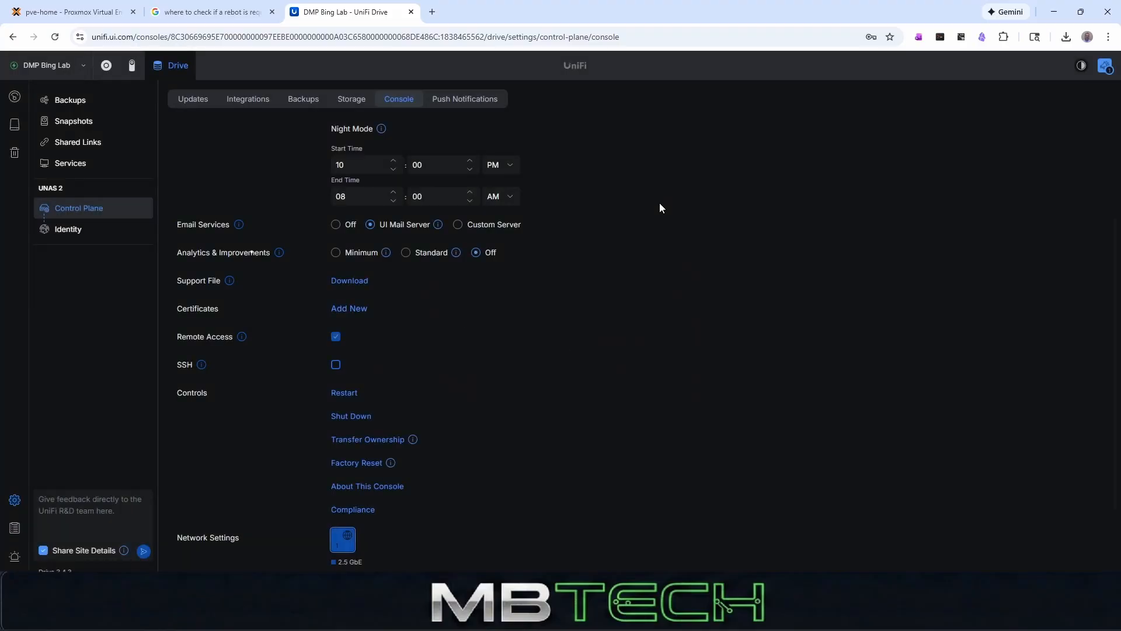
- Close the Google search and UniFi Drive pages and open the nfs-production storage under pve-home in Proxmox
{"action": "scroll", "coordinate": [310, 464], "scroll_direction": "down", "scroll_amount": 3}
{"action": "scroll", "coordinate": [480, 358], "scroll_direction": "up", "scroll_amount": 3}
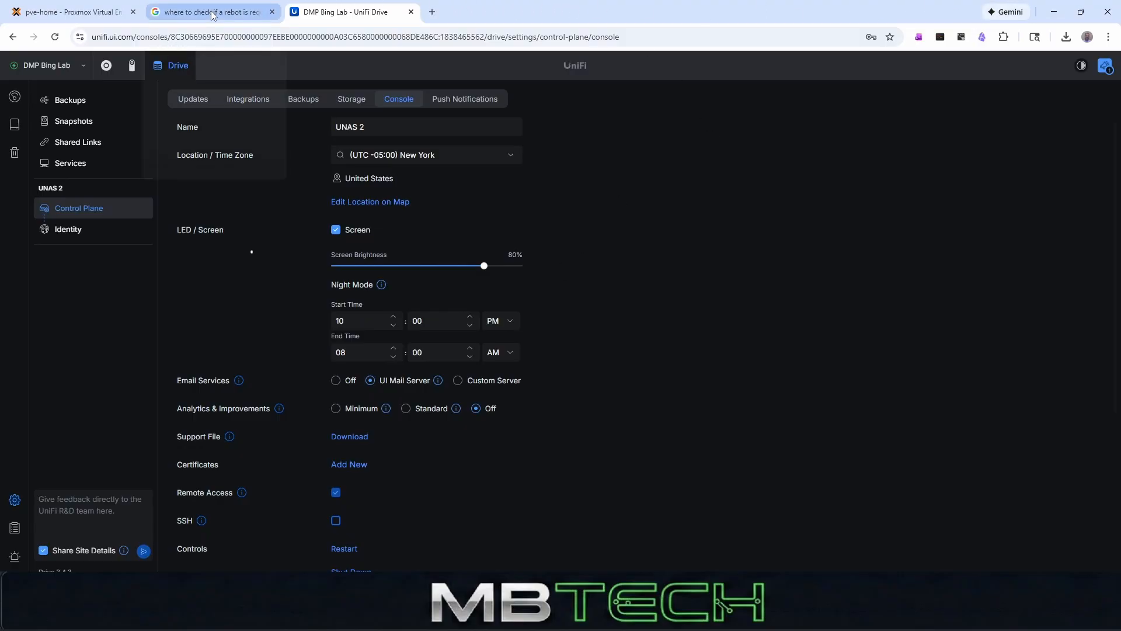
{"action": "left_click", "coordinate": [272, 11]}
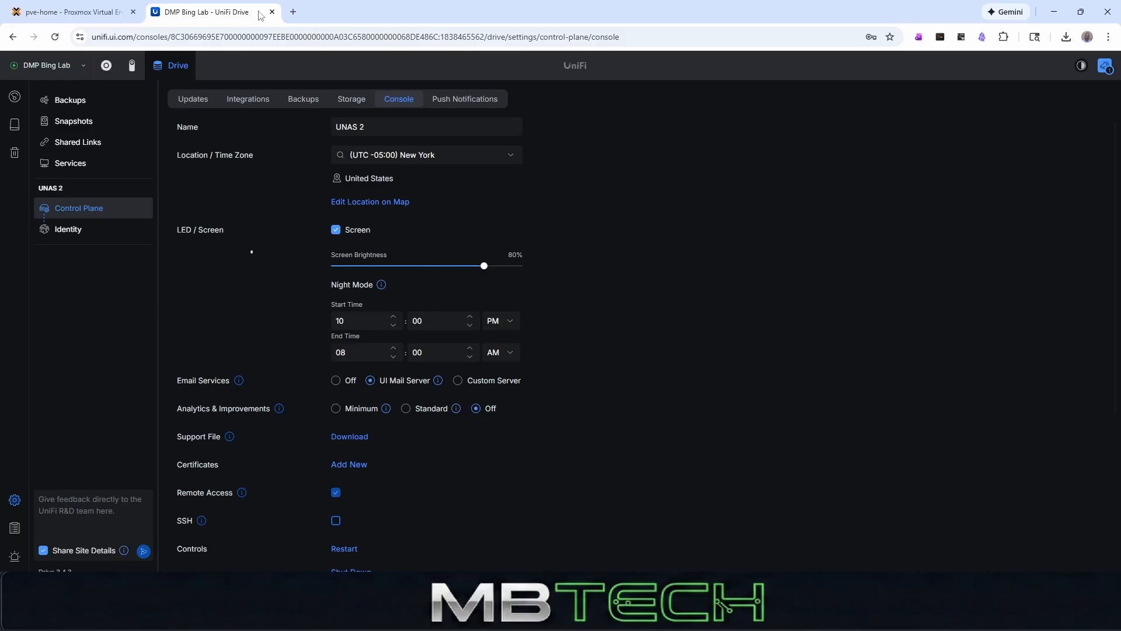
{"action": "left_click", "coordinate": [272, 11]}
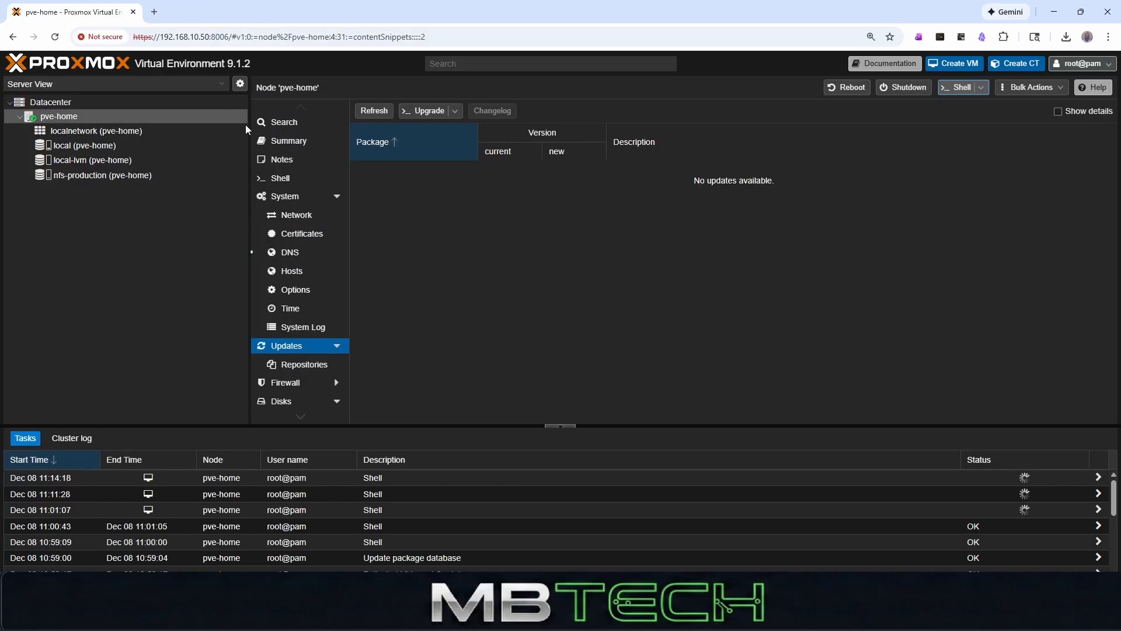
{"action": "left_click", "coordinate": [115, 175]}
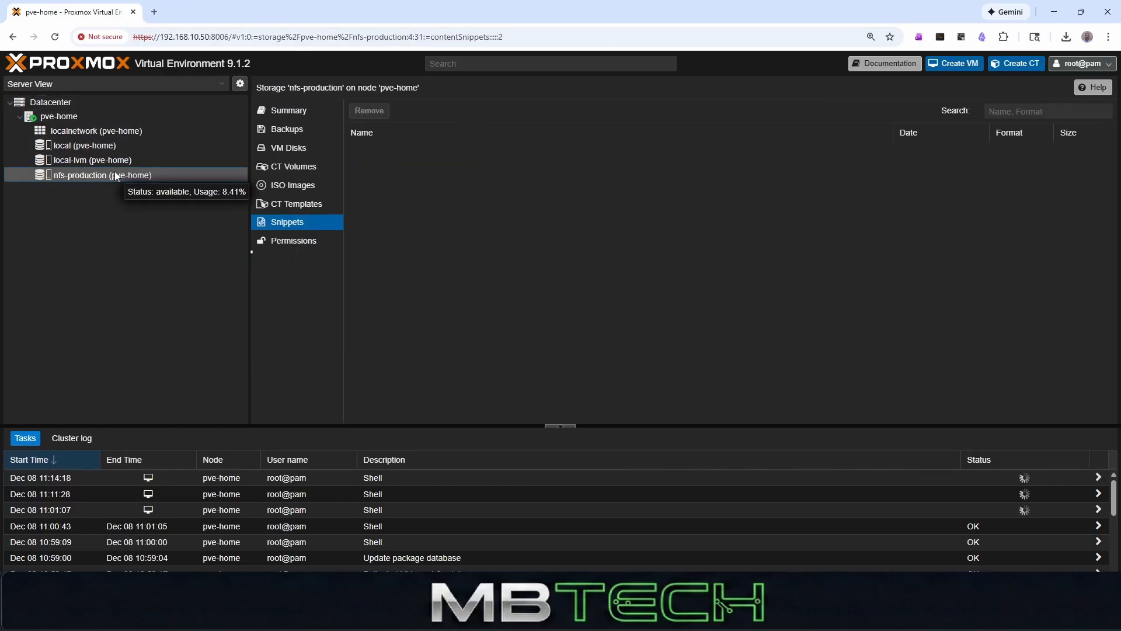